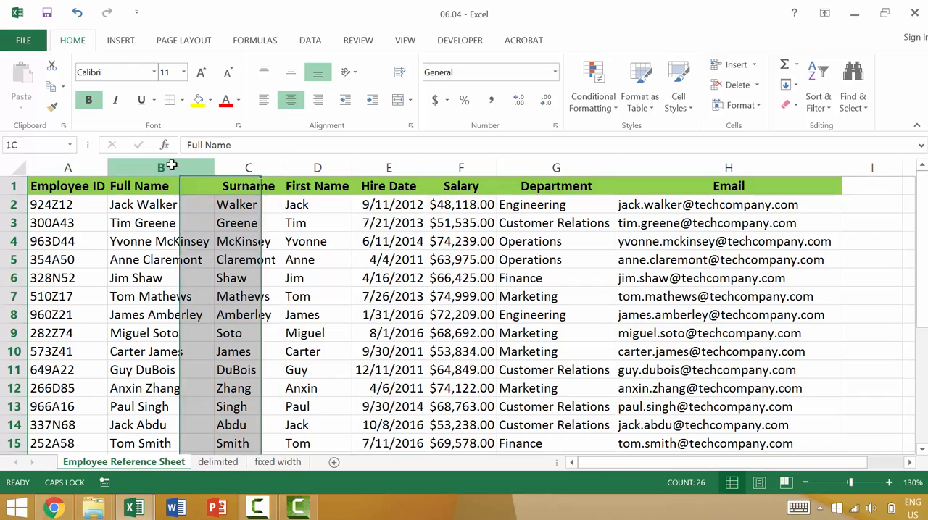
Copy the Full Name column from the Employee Reference Sheet into column A of the delimited sheet
left_click(326, 167, "shift")
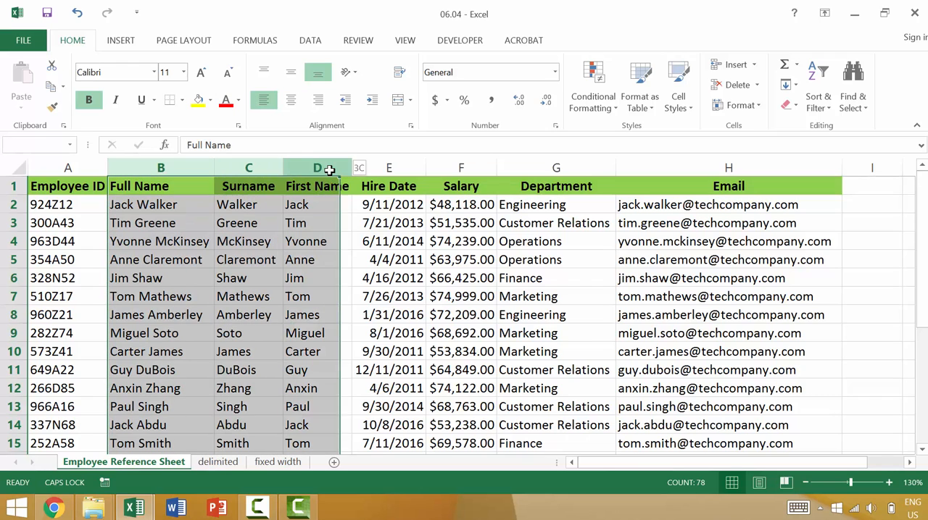
left_click(699, 168)
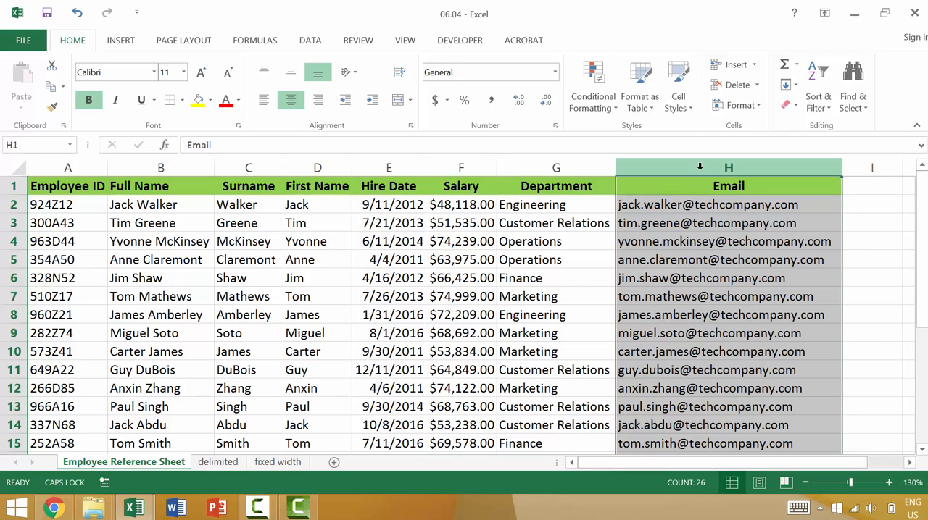
left_click(187, 168)
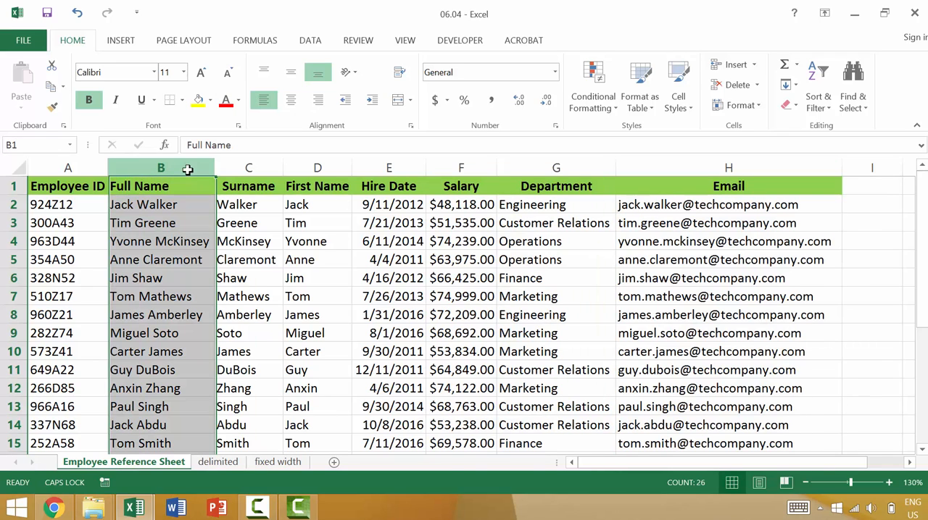
key("ctrl+c")
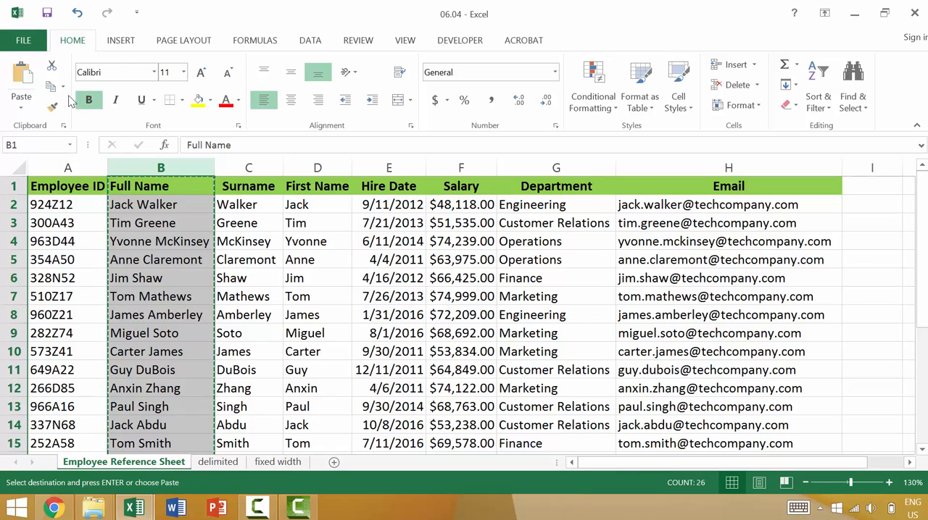
left_click(218, 462)
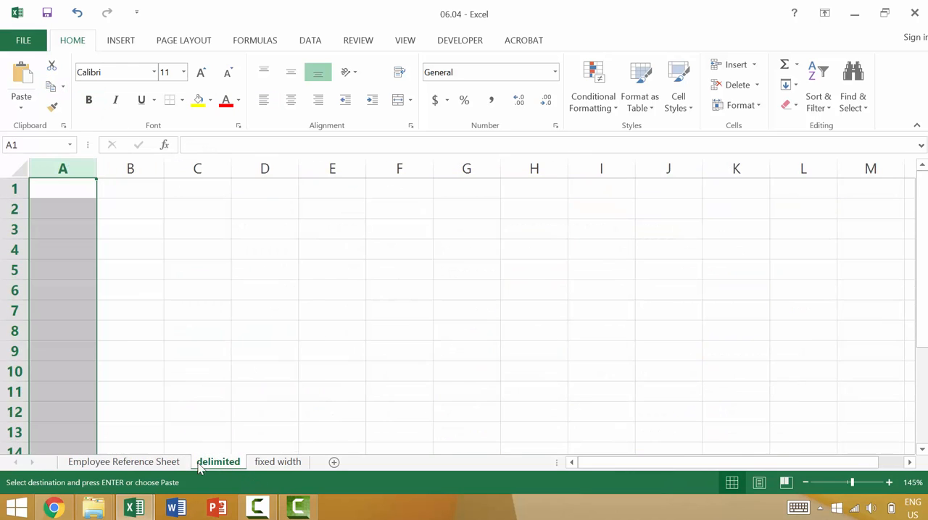
left_click(68, 191)
key("ctrl+v")
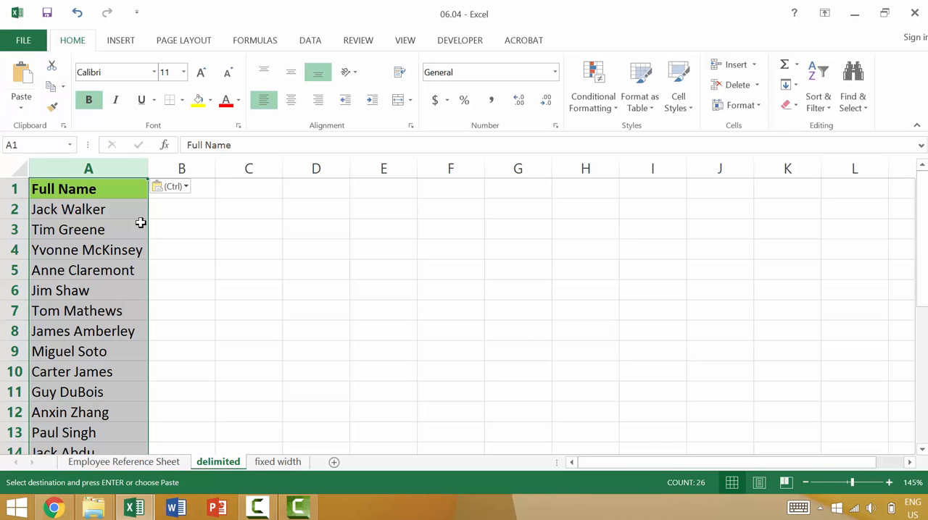
scroll(135, 217, "down", 8)
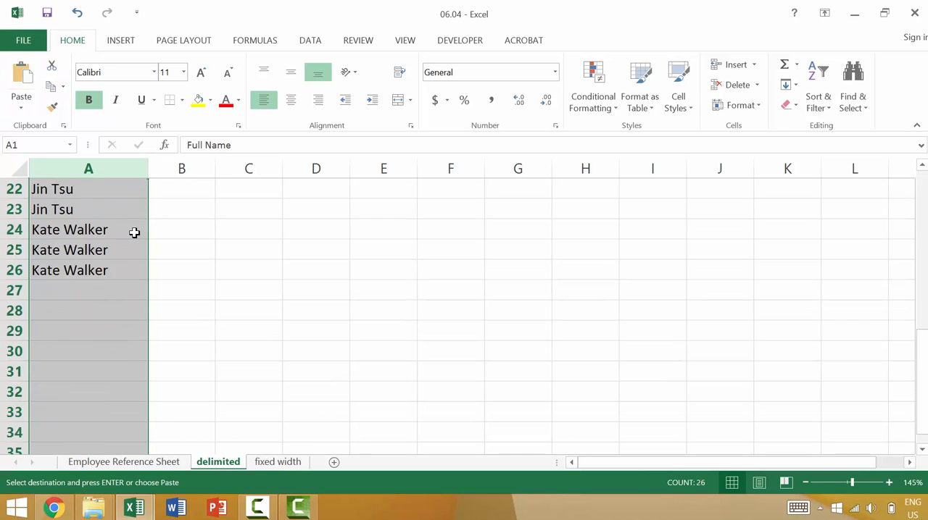
scroll(134, 235, "up", 6)
scroll(126, 250, "up", 2)
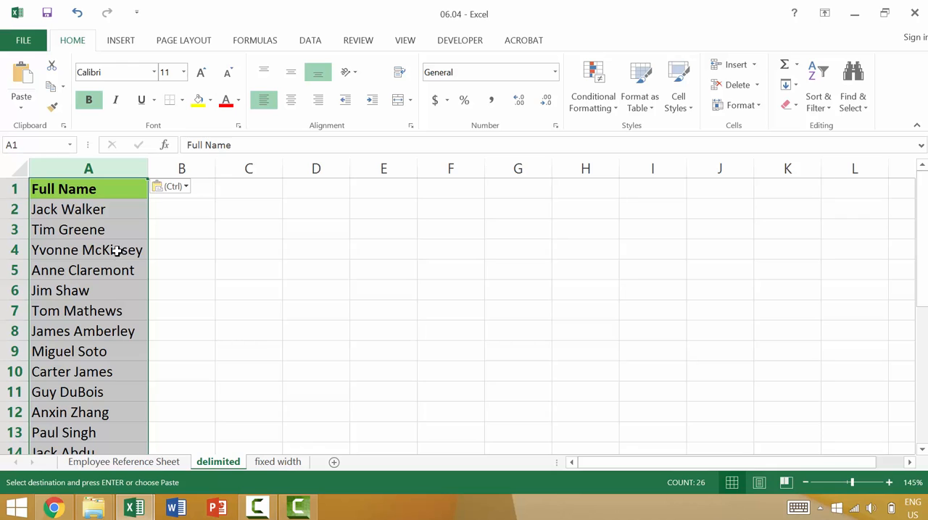
left_click(116, 237)
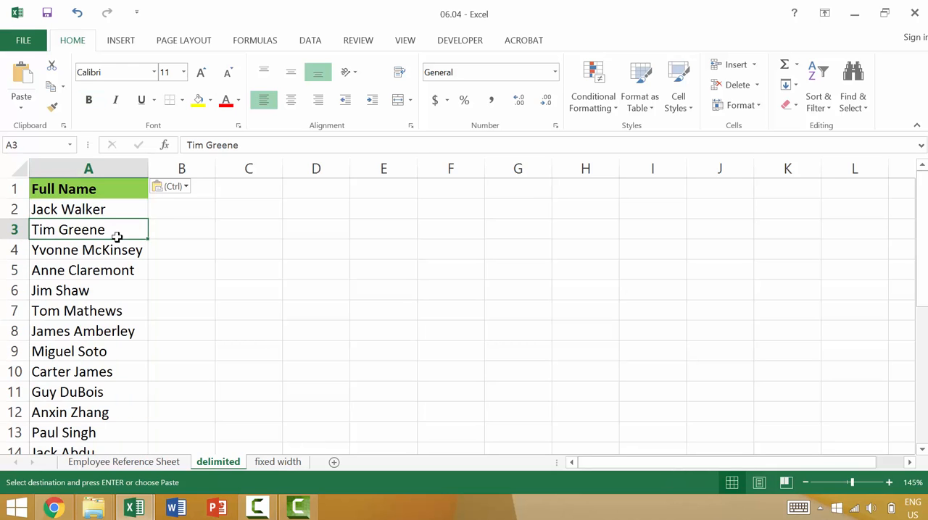
left_click(220, 190)
left_click(118, 185)
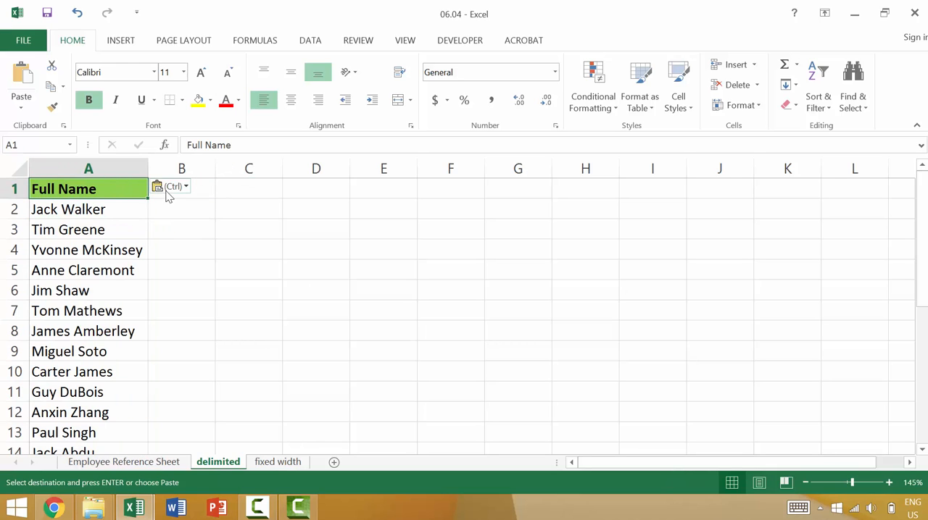
key("Escape")
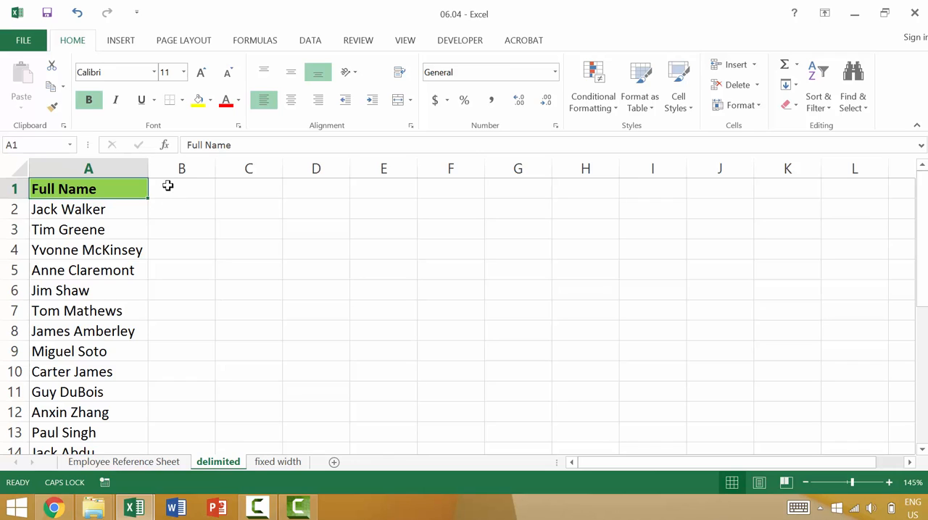
Try splitting column A at spaces with Text to Columns, then undo the split
left_click(303, 45)
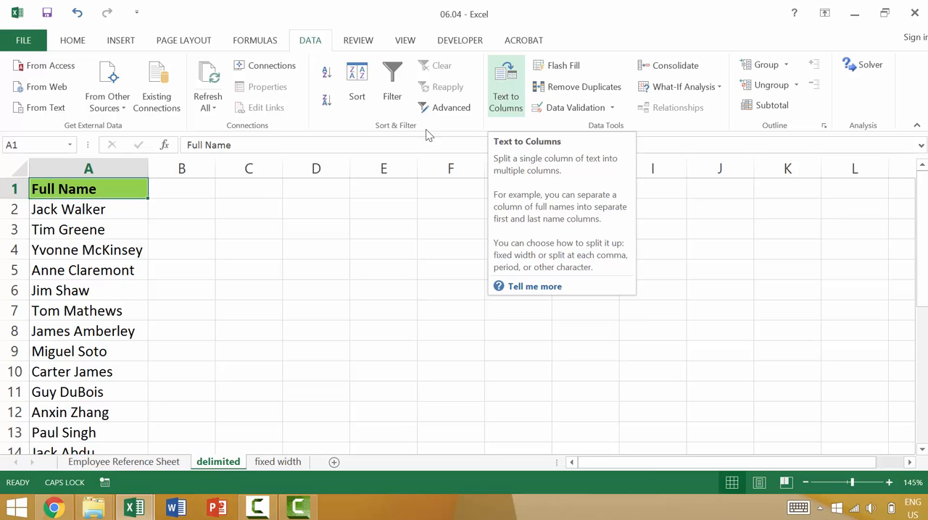
left_click(120, 167)
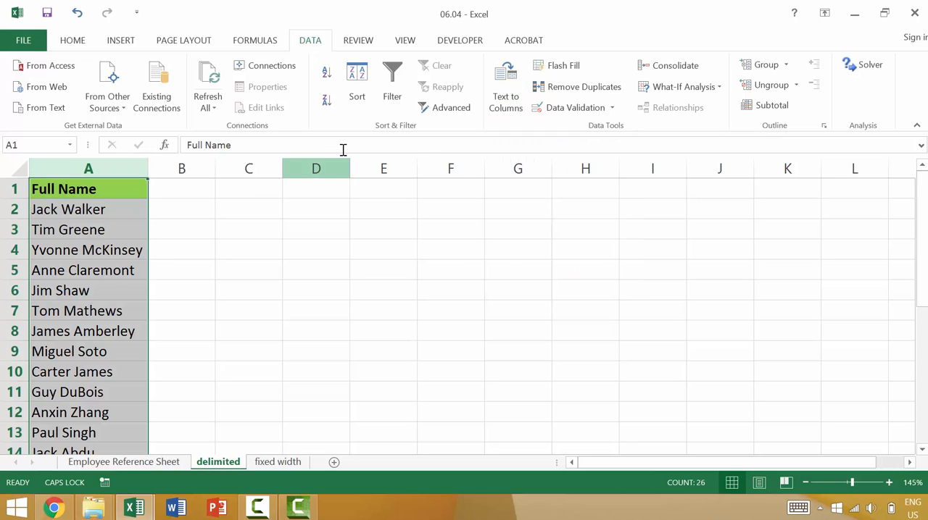
left_click(506, 79)
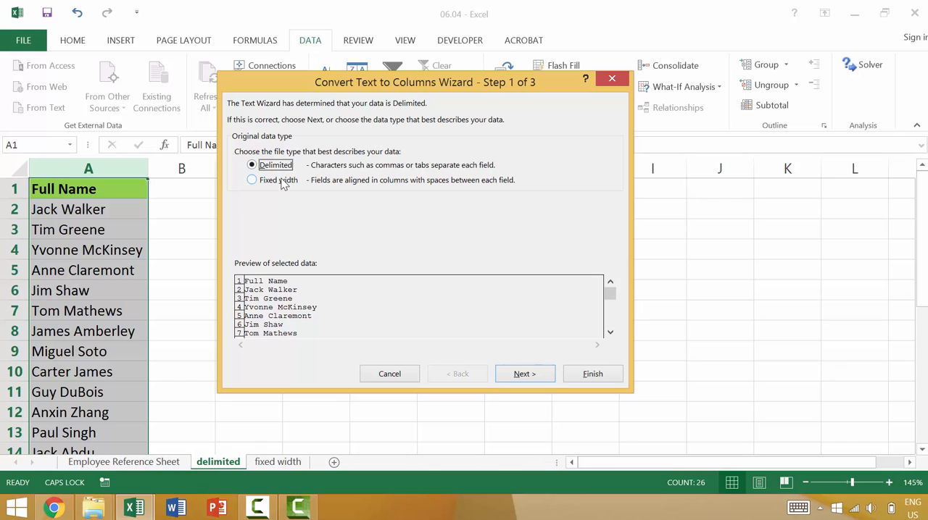
left_click(534, 378)
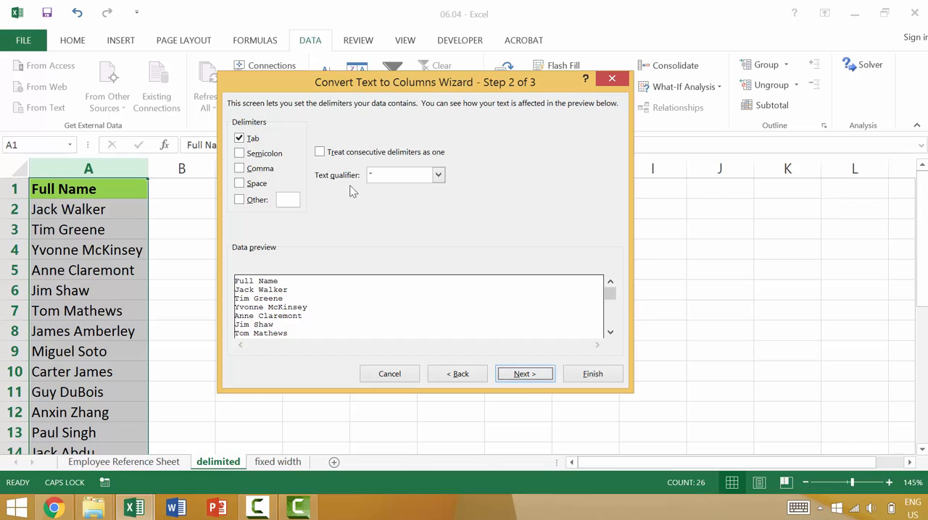
left_click(240, 139)
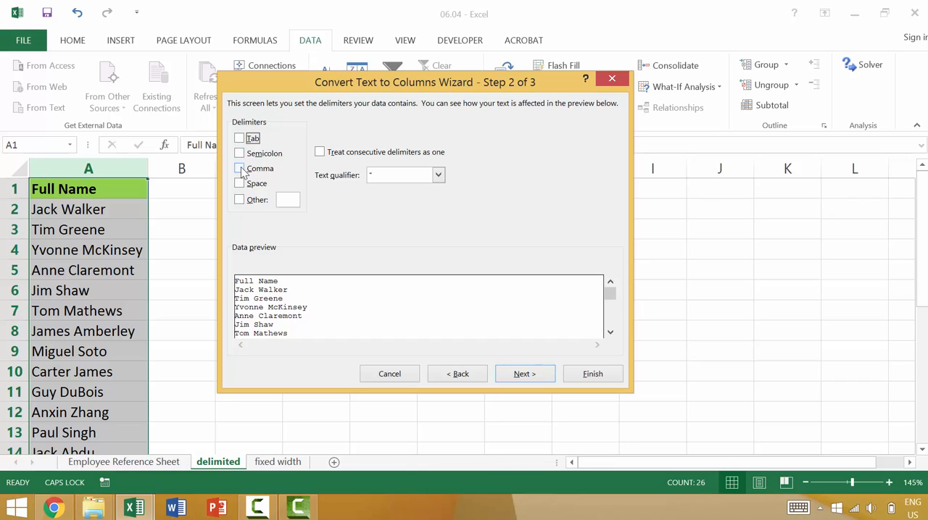
left_click(241, 169)
left_click(241, 172)
left_click(241, 186)
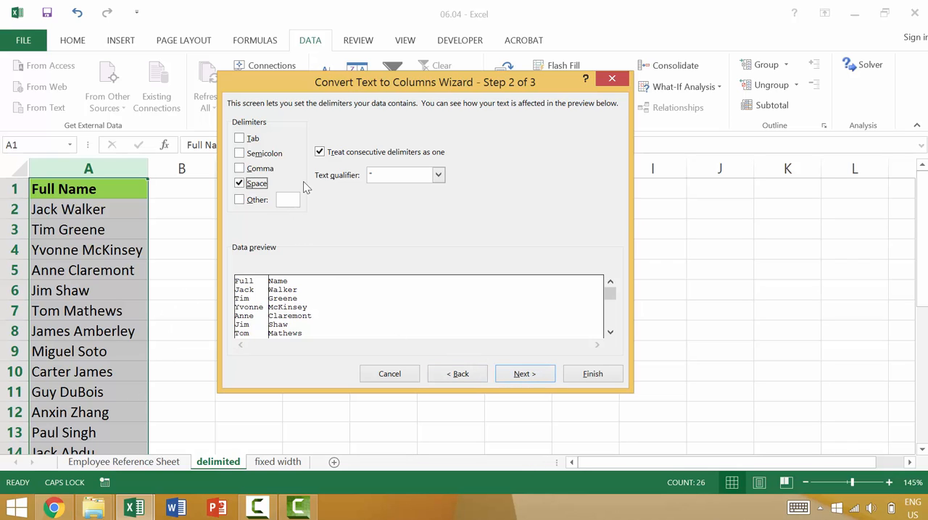
left_click(518, 378)
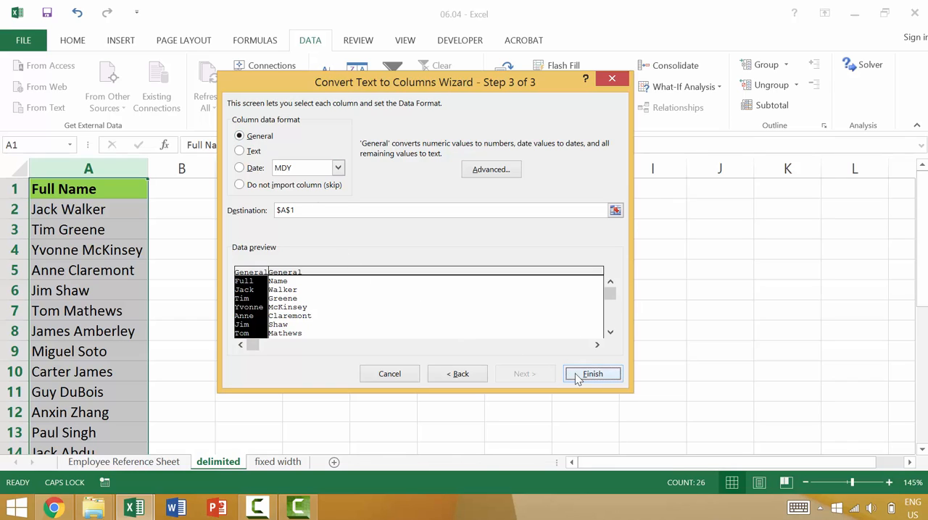
left_click(617, 374)
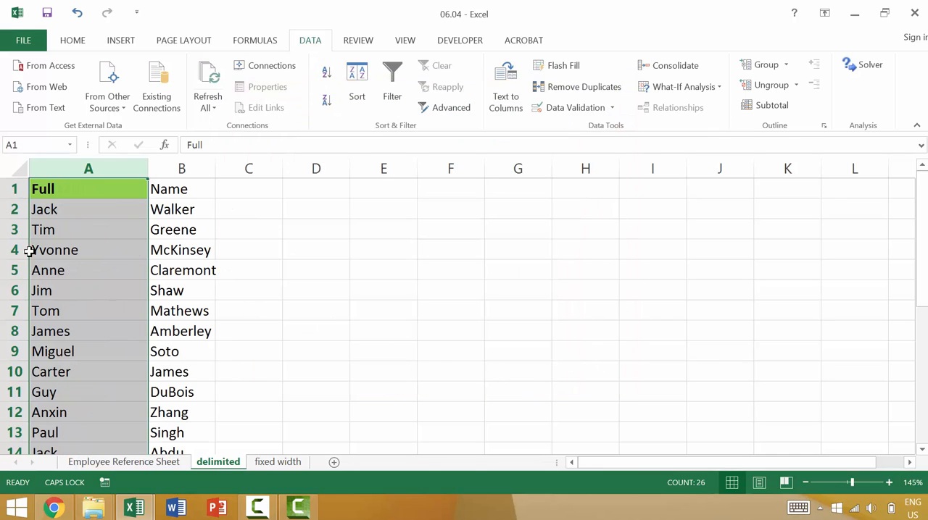
left_click(73, 190)
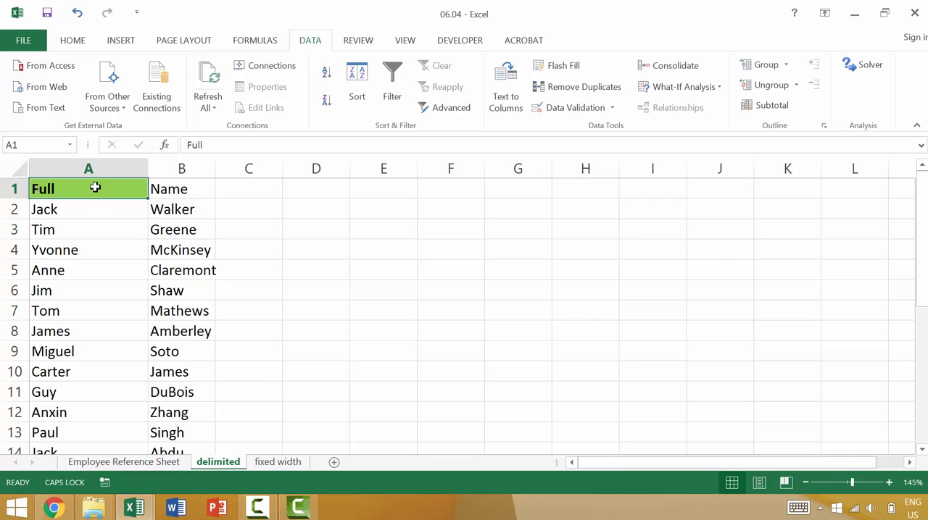
key("ctrl+z")
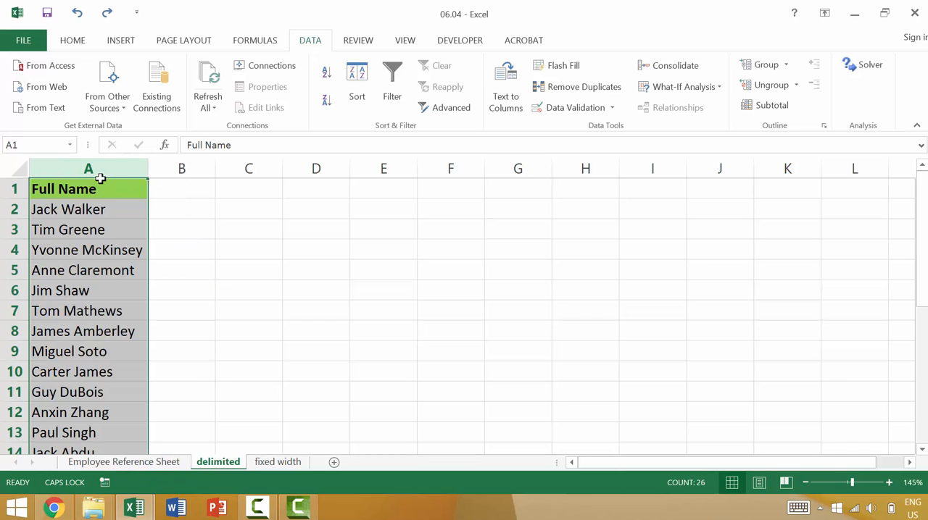
Copy the Full Name column into column B
key("ctrl+c")
left_click(190, 166)
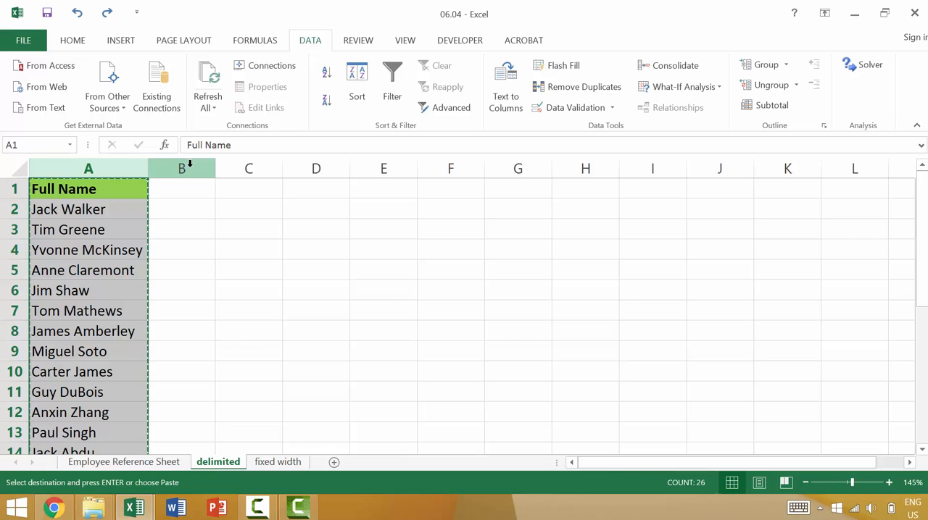
key("ctrl+v")
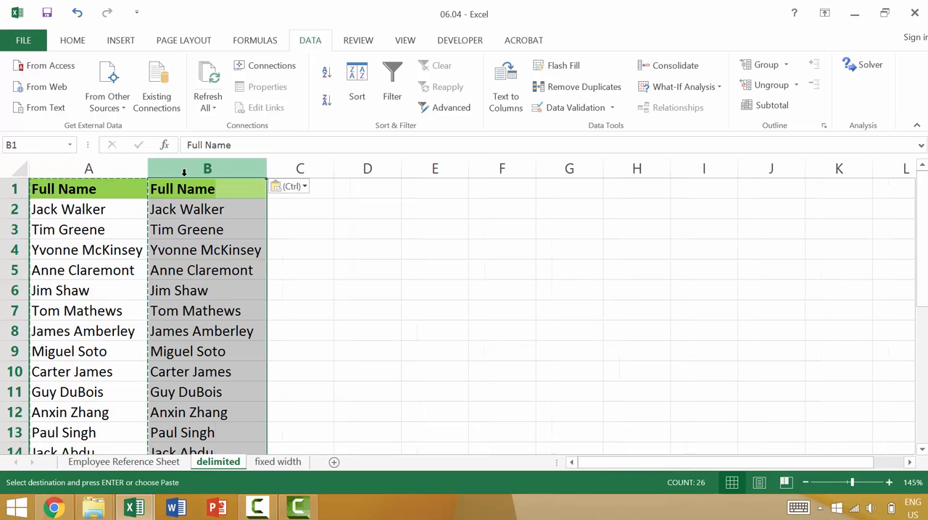
Split column B into separate columns at each space using Text to Columns with the Space delimiter
left_click(506, 92)
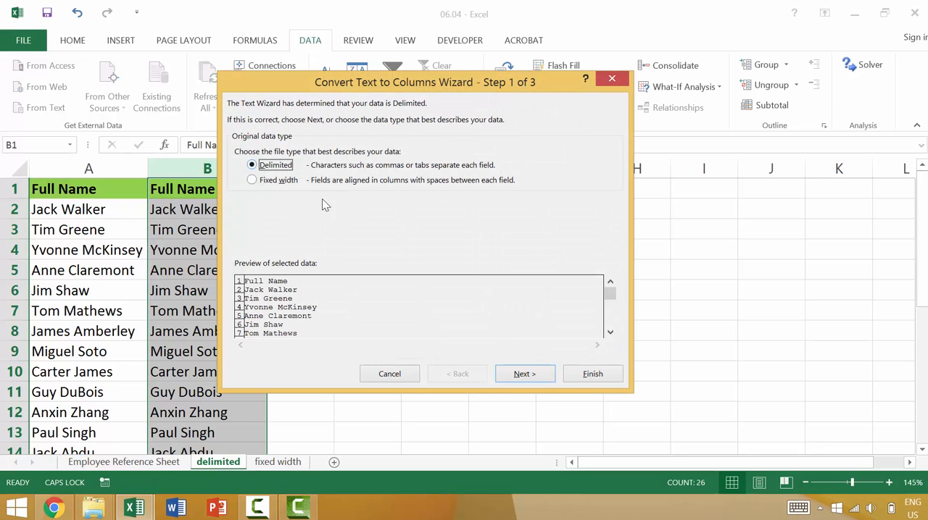
left_click(518, 375)
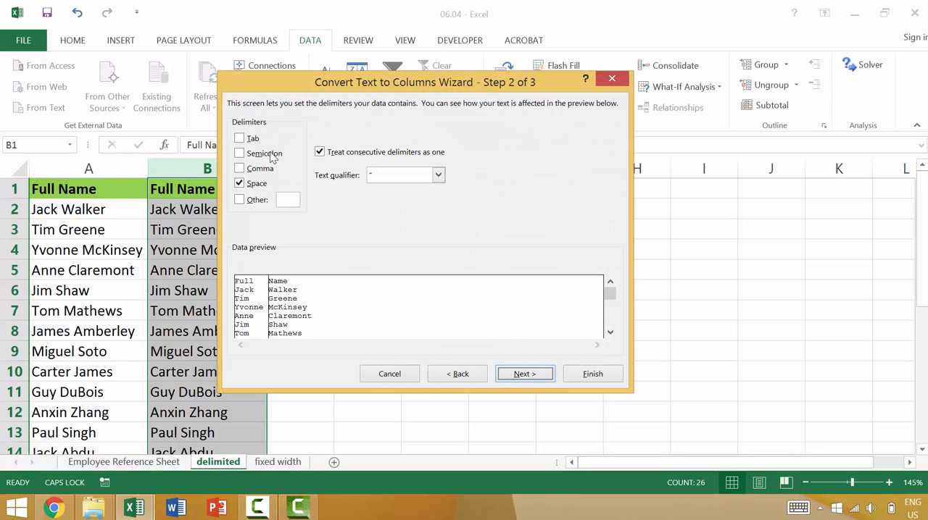
left_click(522, 375)
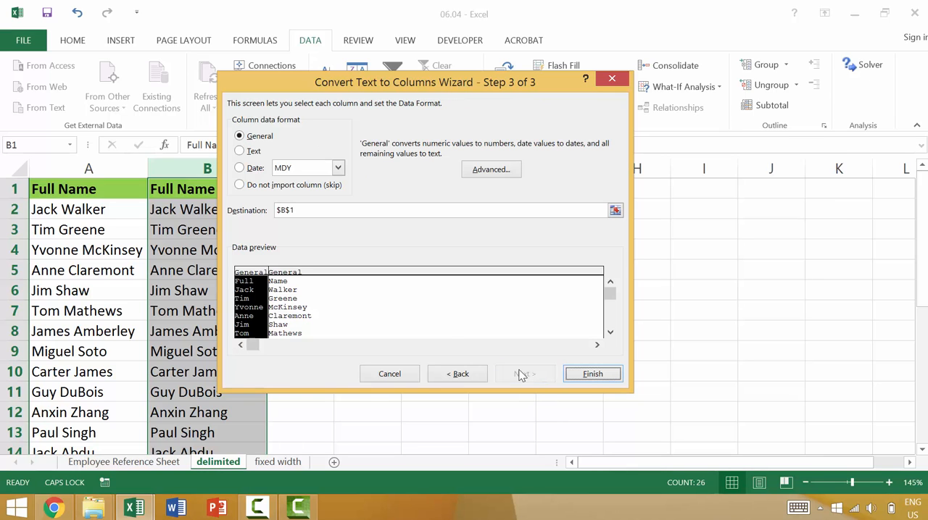
left_click(592, 375)
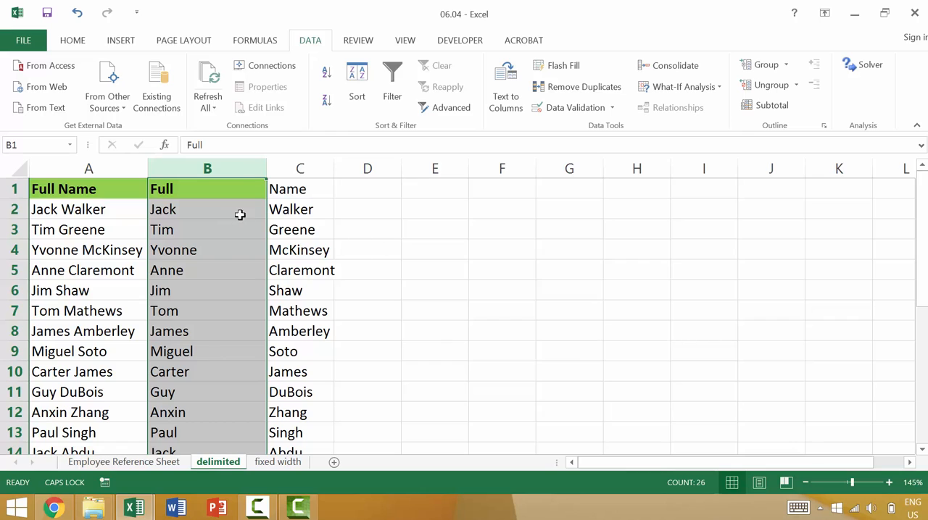
Name the headers of columns B and C First Name and Last Name, and autofit both columns' widths
left_click(211, 189)
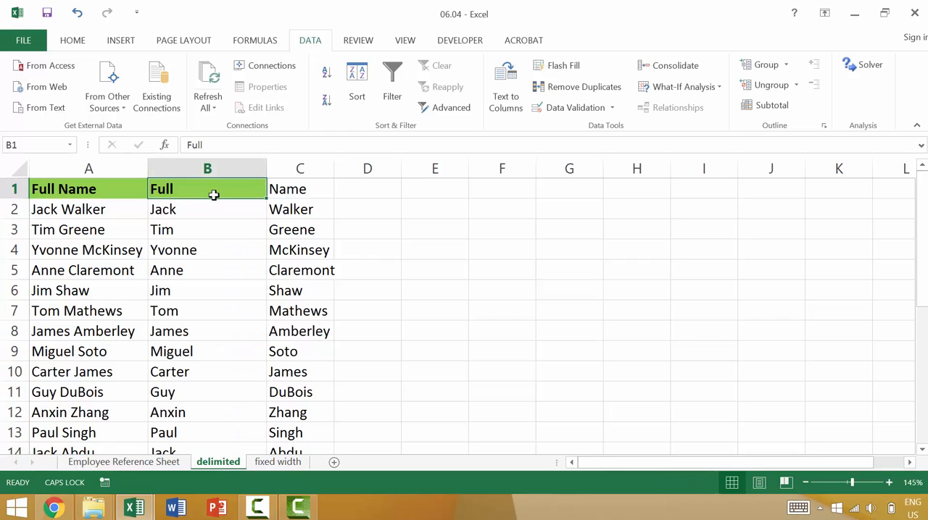
type("fIRST")
key("BackSpace")
key("BackSpace")
key("BackSpace")
key("BackSpace")
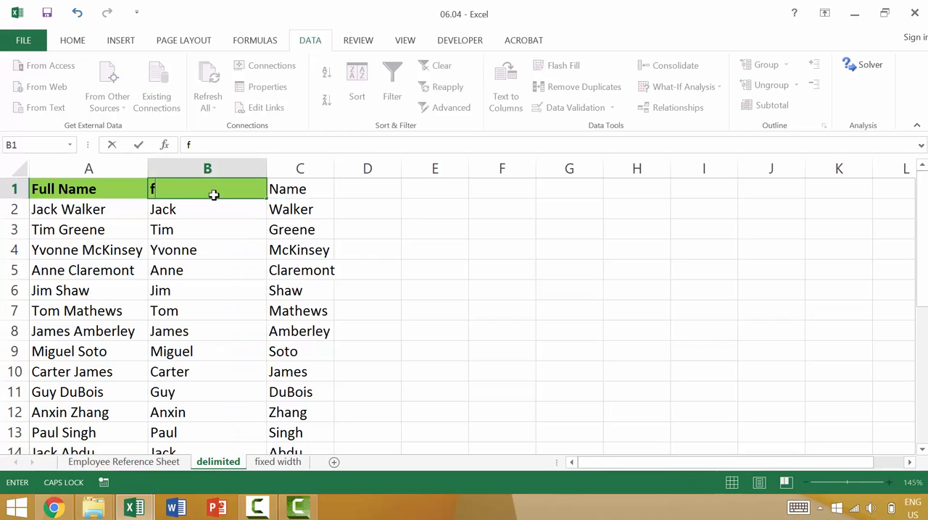
key("Caps_Lock")
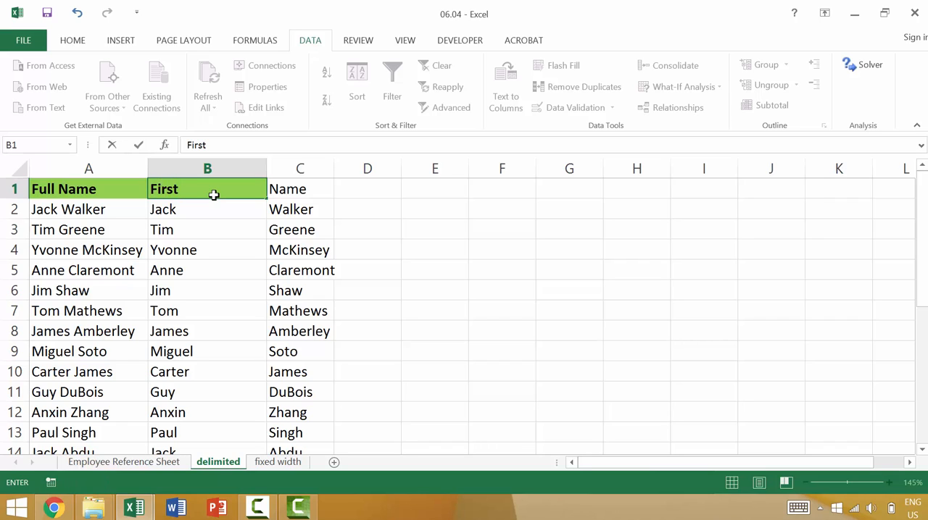
type("First Name")
key("Tab")
type("Last")
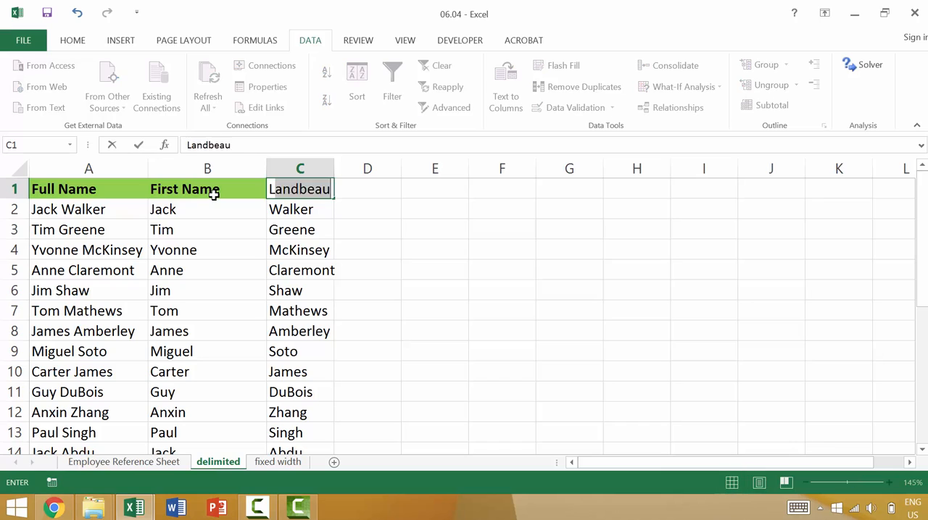
type(" Name")
key("Tab")
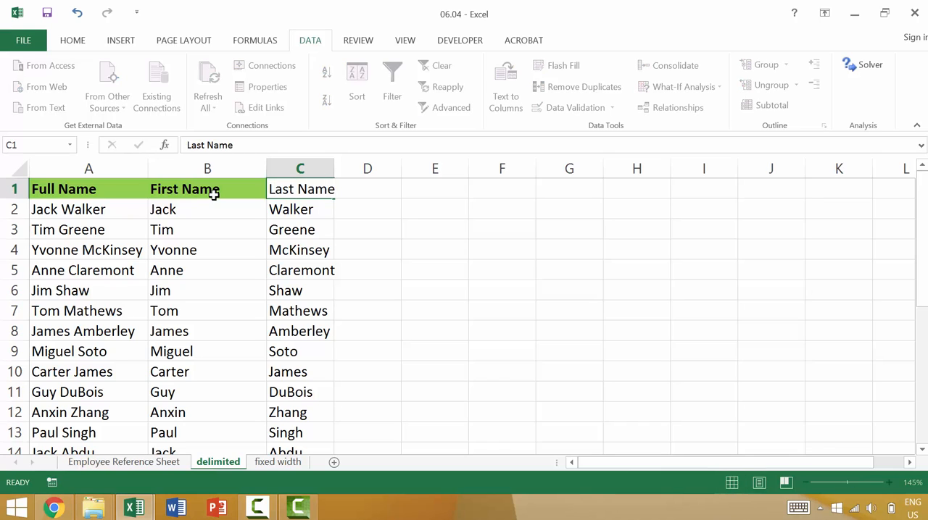
double_click(334, 160)
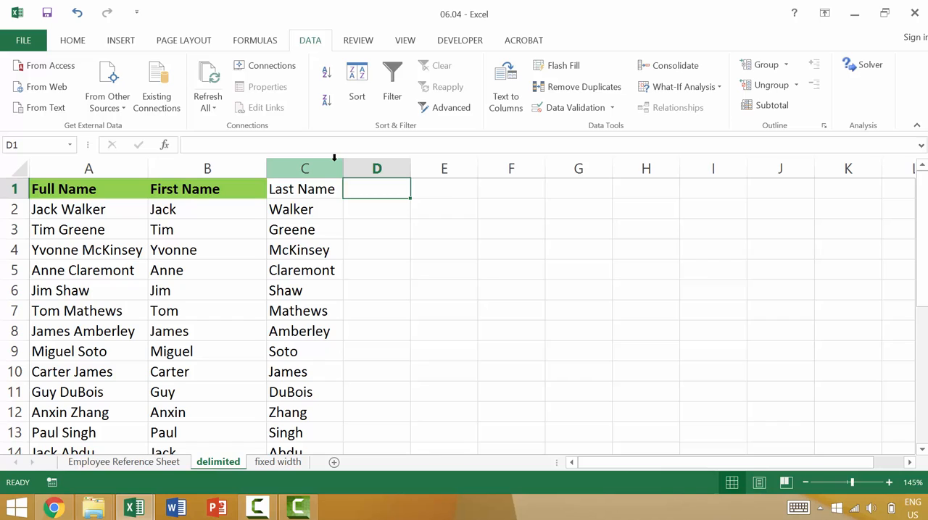
double_click(266, 165)
Copy the First Name header's formatting onto the Last Name header with the Format Painter
left_click(183, 188)
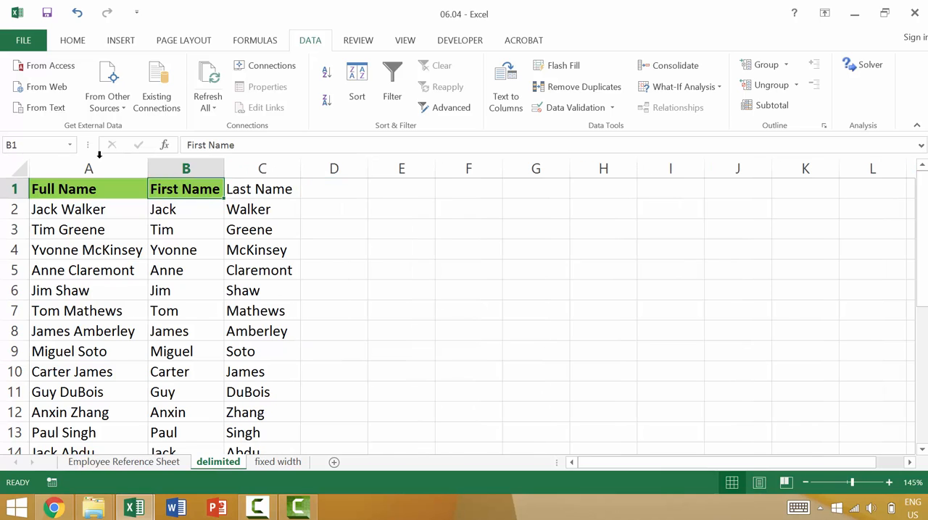
left_click(72, 40)
left_click(53, 106)
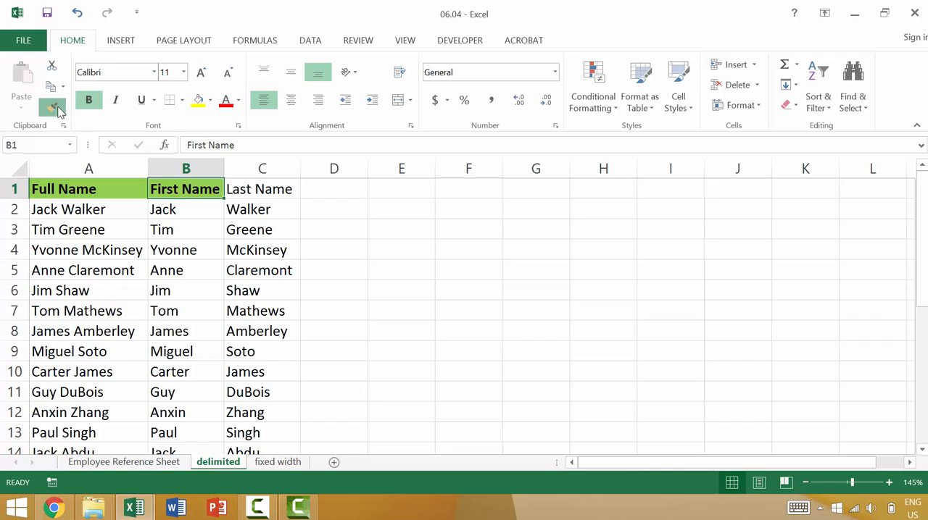
left_click(249, 187)
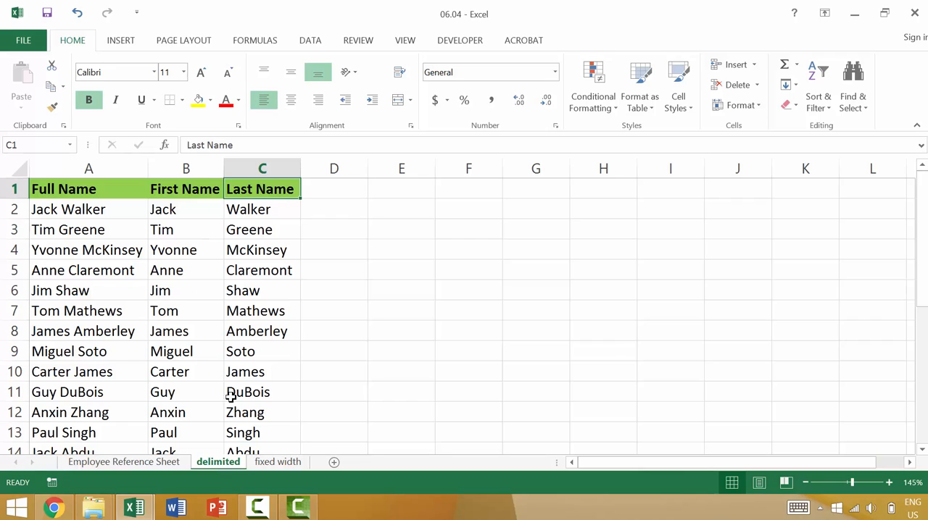
Copy the Email column from the Employee Reference Sheet into column E of the delimited sheet
left_click(176, 467)
left_click(164, 166)
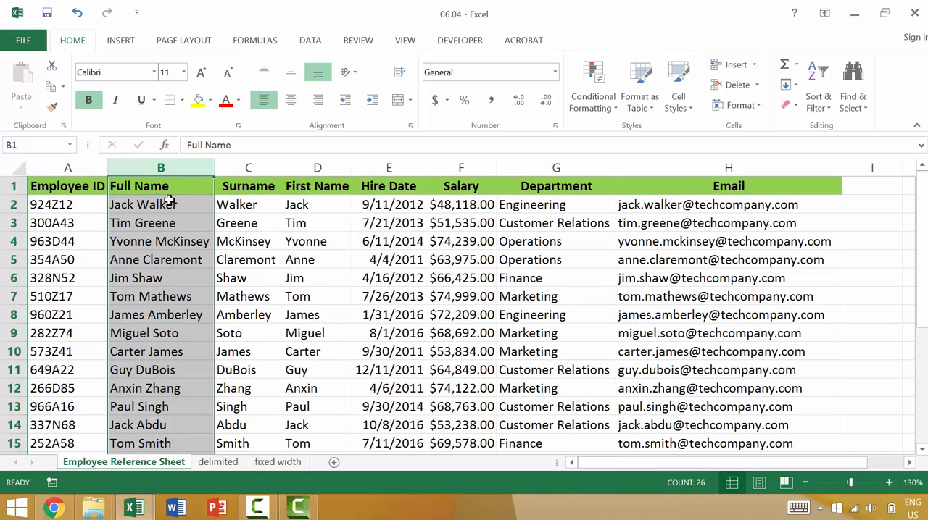
left_click(762, 160)
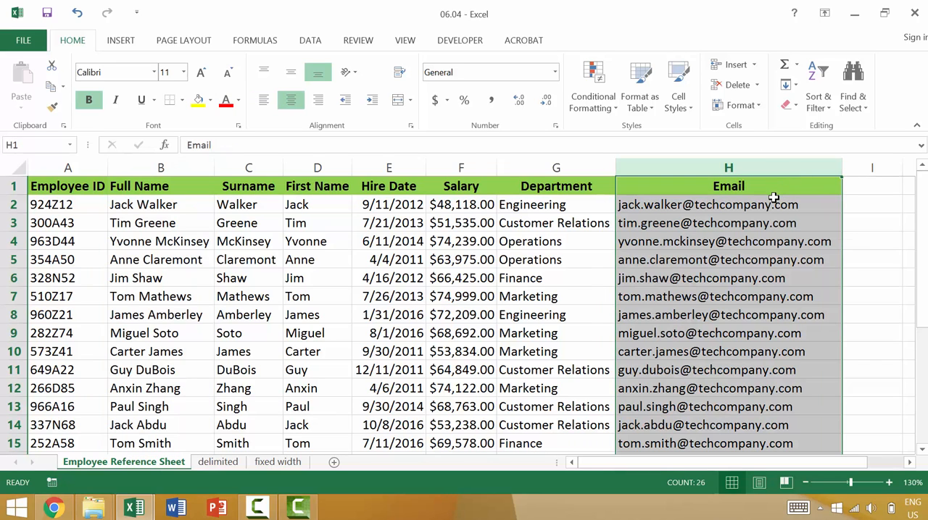
key("ctrl+c")
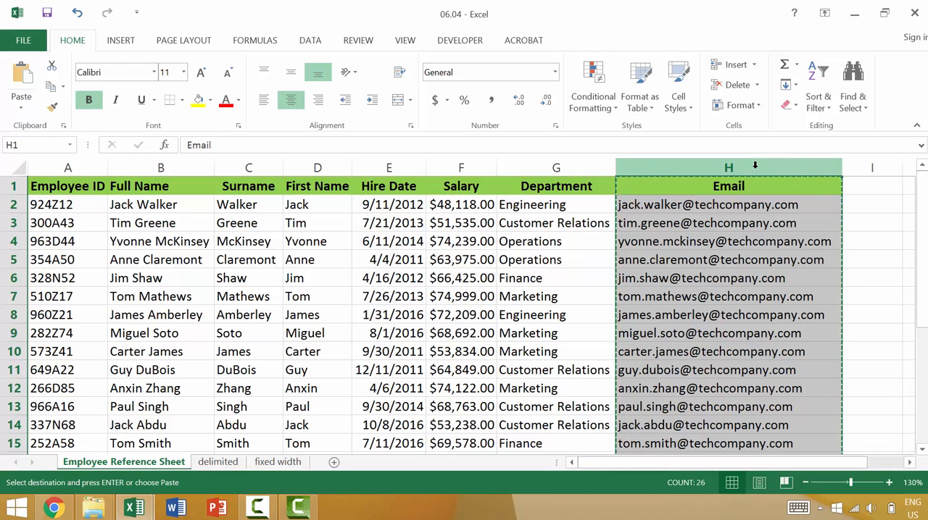
left_click(217, 462)
left_click(406, 162)
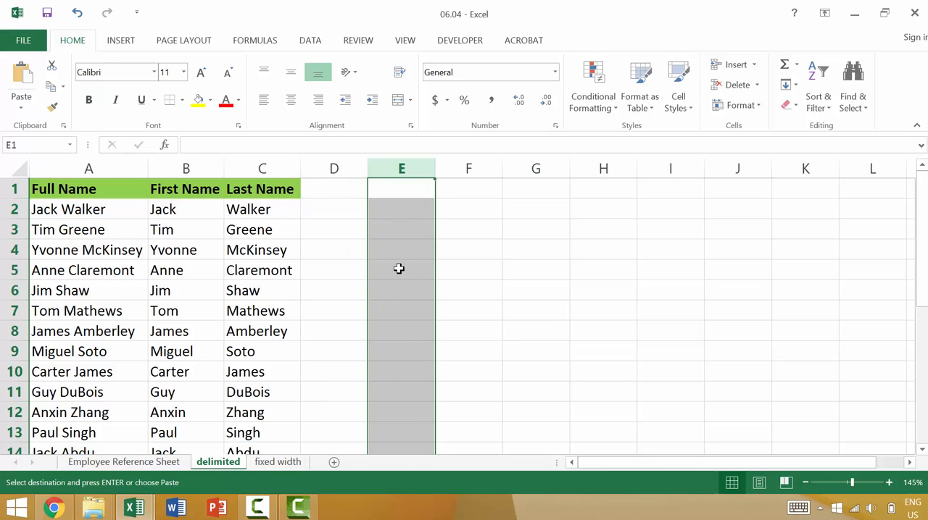
key("ctrl+v")
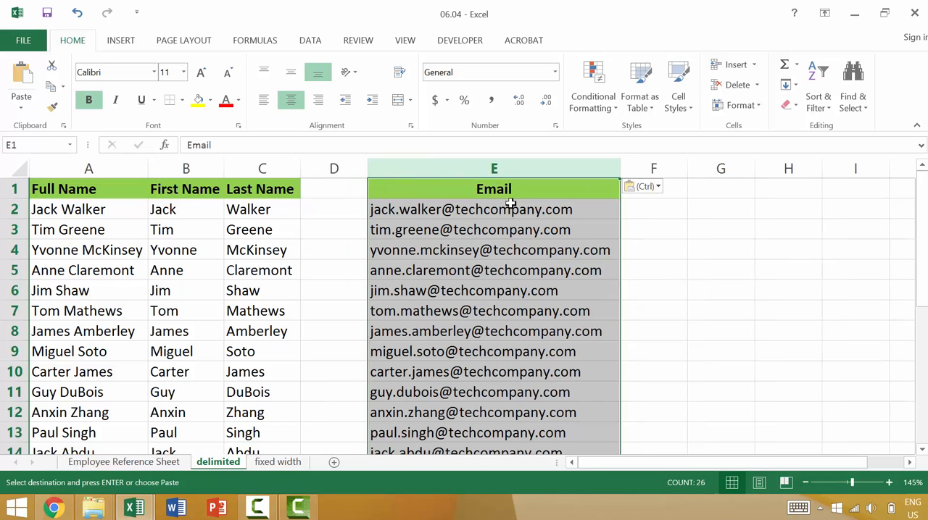
left_click(513, 210)
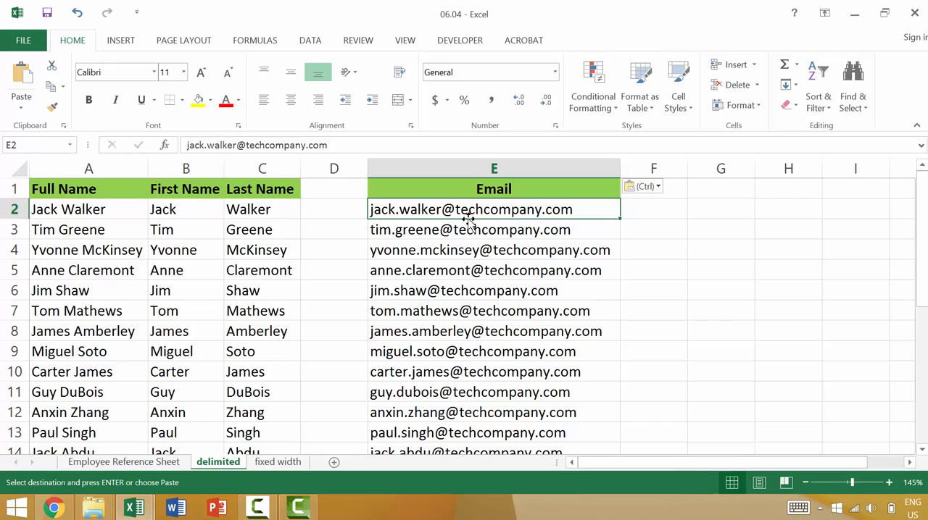
double_click(381, 208)
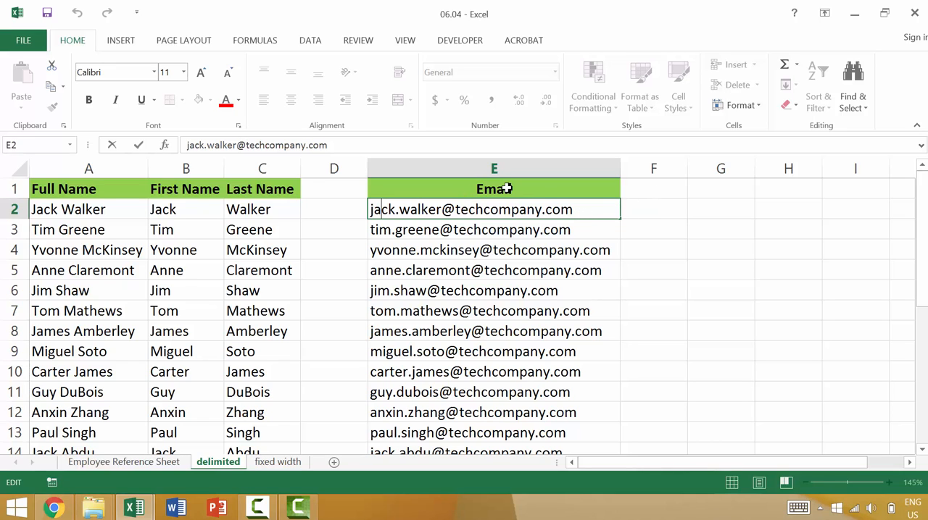
left_click(478, 265)
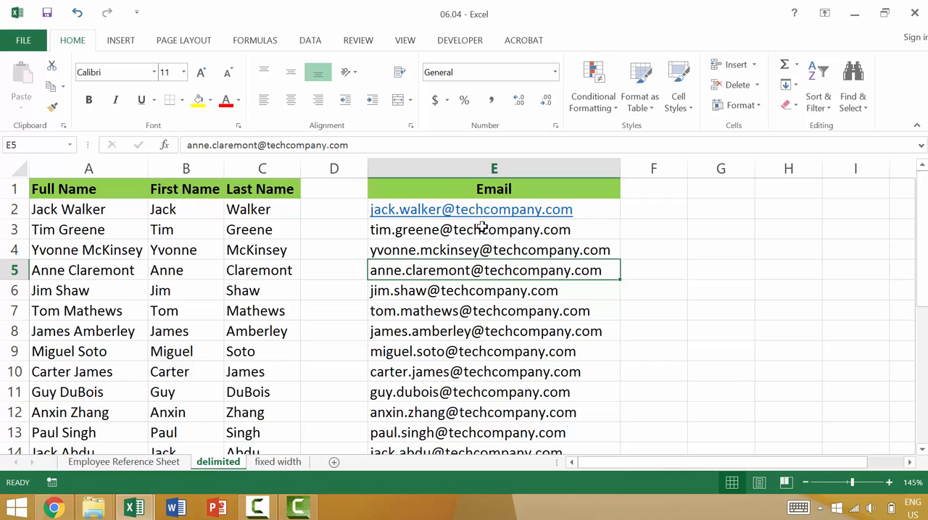
key("ctrl+z")
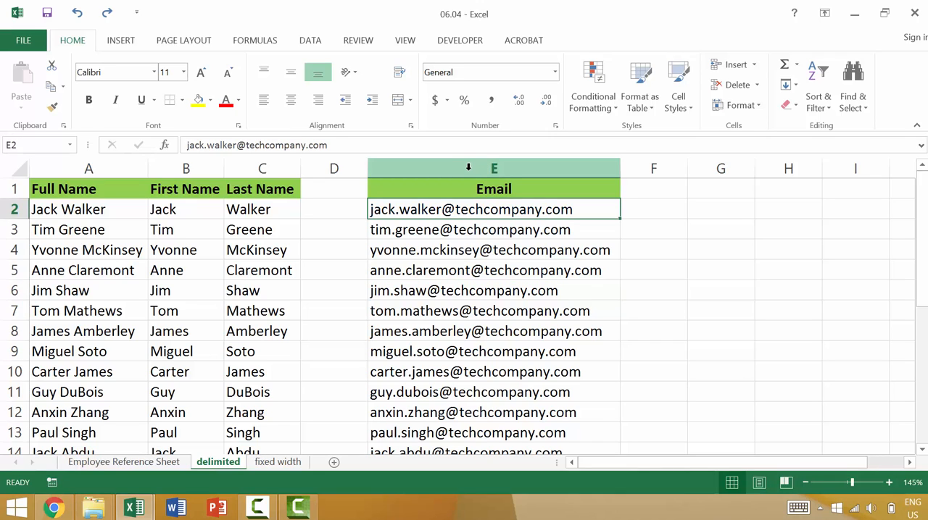
Duplicate the Email column from column E into column F
left_click(468, 169)
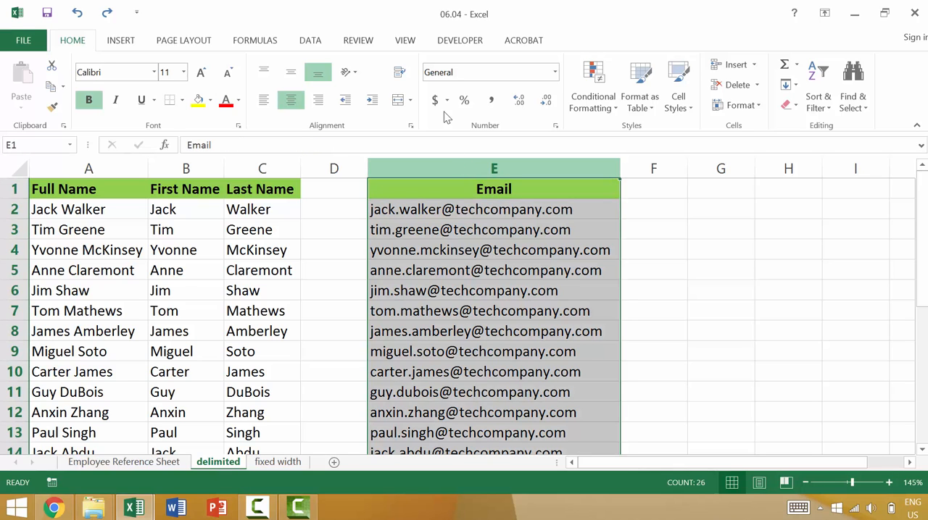
key("ctrl+c")
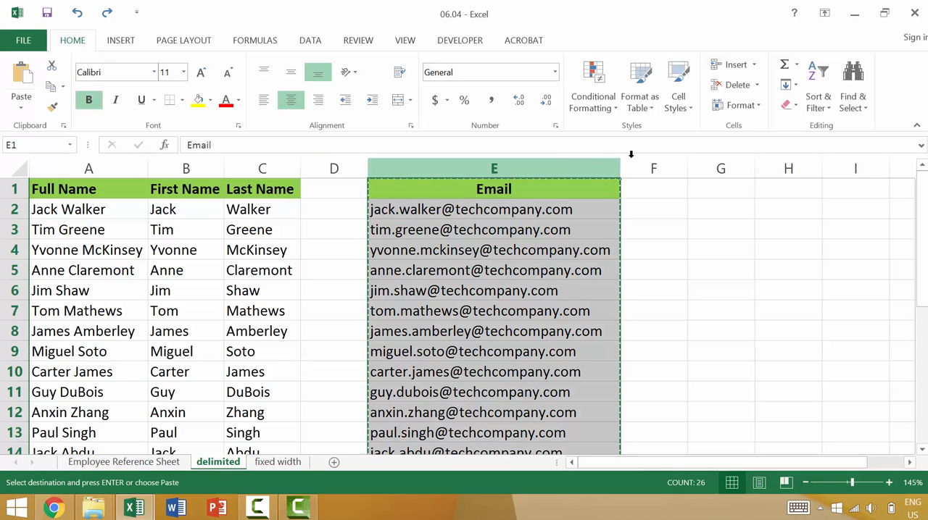
left_click(654, 168)
key("ctrl+v")
scroll(648, 181, "down", 1)
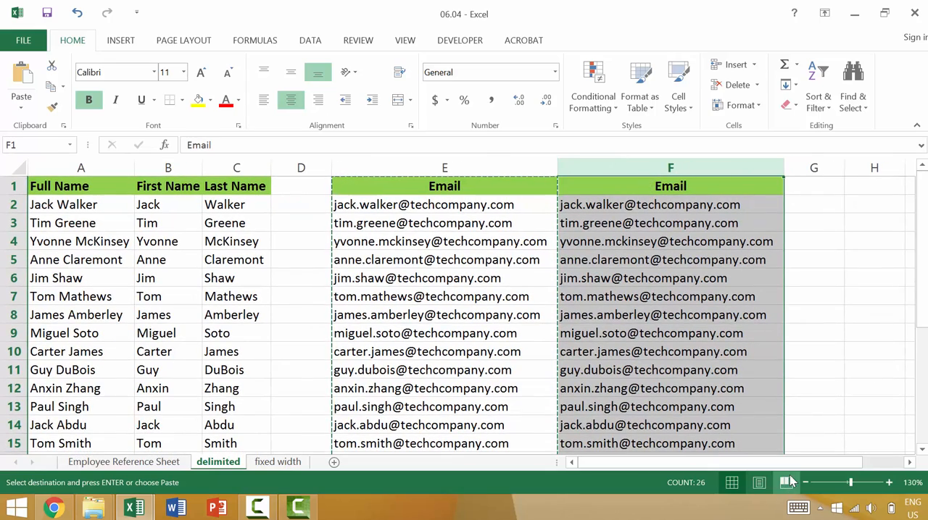
left_click_drag(796, 465, 838, 467)
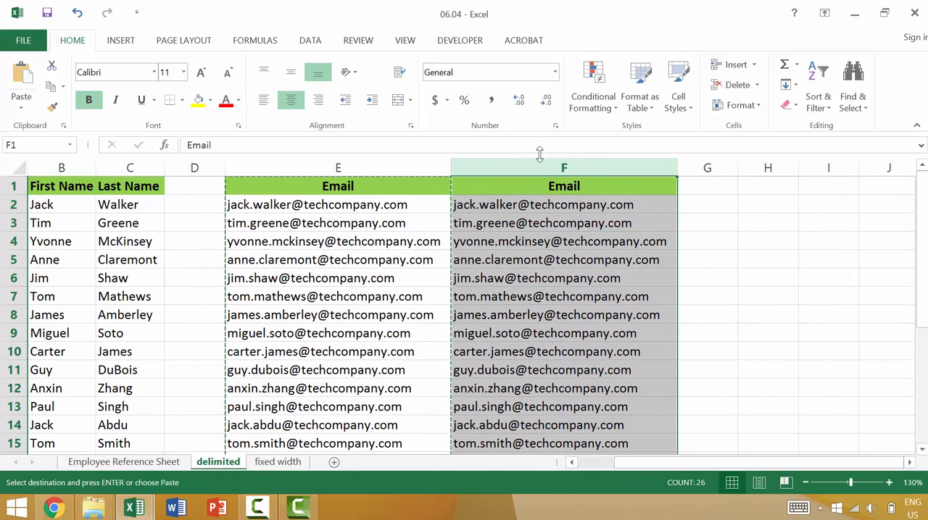
Split column F's email addresses at each period using Text to Columns with "." as the Other delimiter instead of Space
left_click(311, 40)
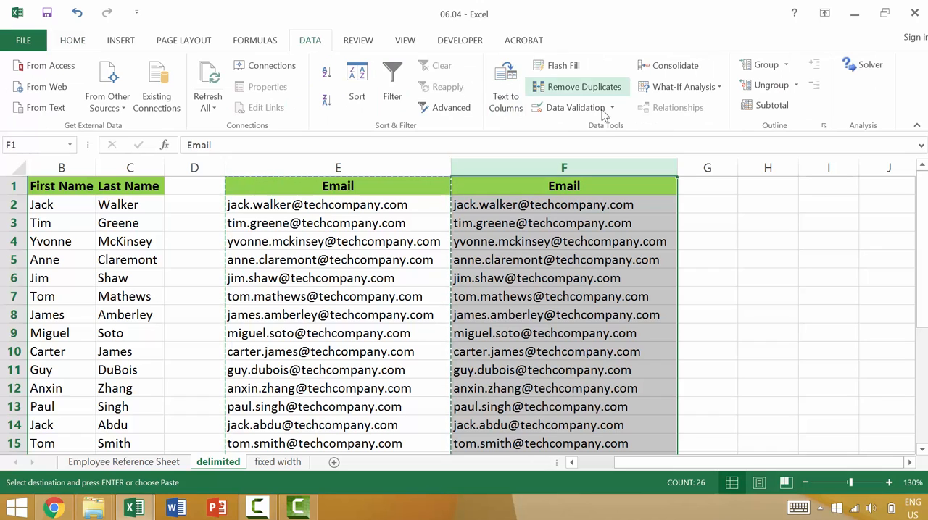
left_click(502, 86)
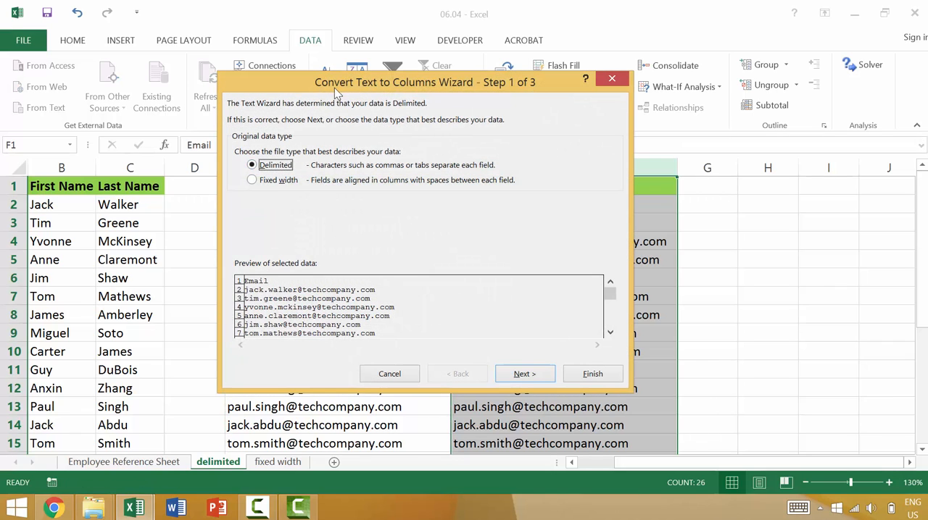
left_click_drag(335, 86, 637, 106)
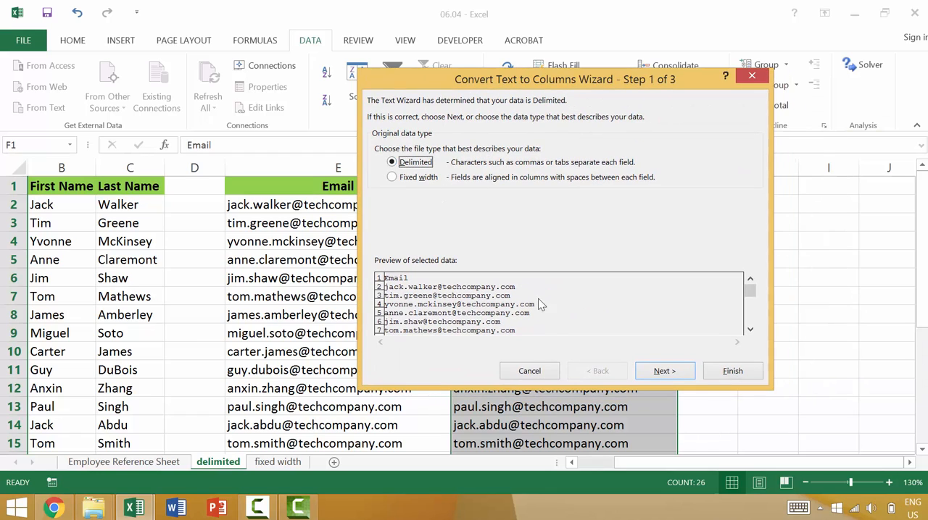
left_click(665, 371)
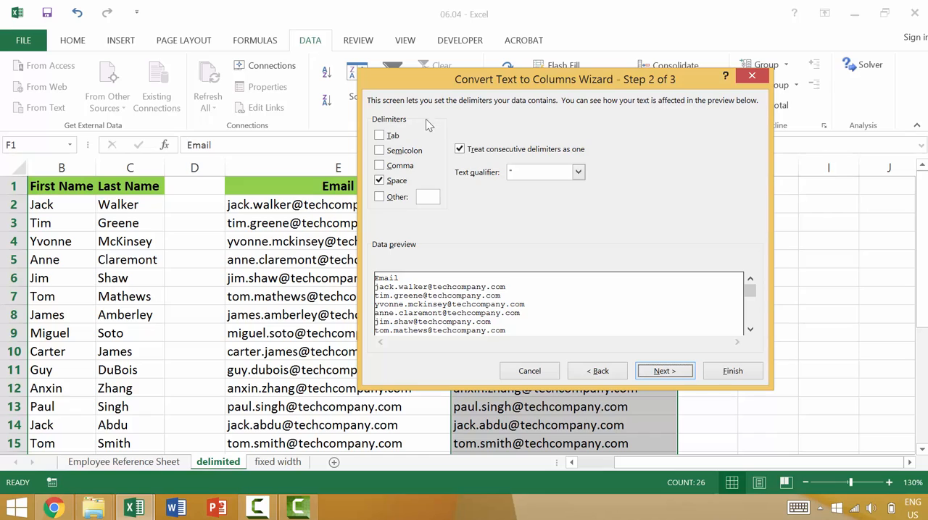
left_click(379, 180)
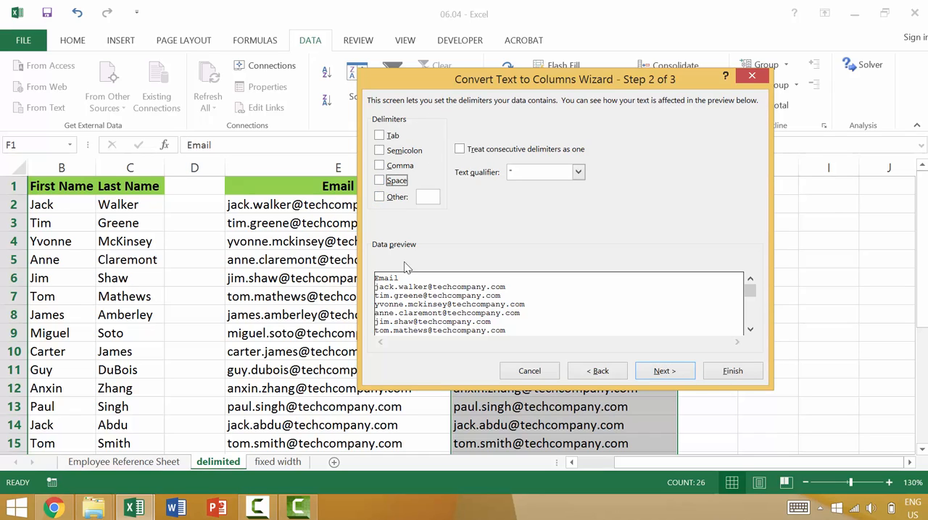
left_click_drag(569, 82, 235, 82)
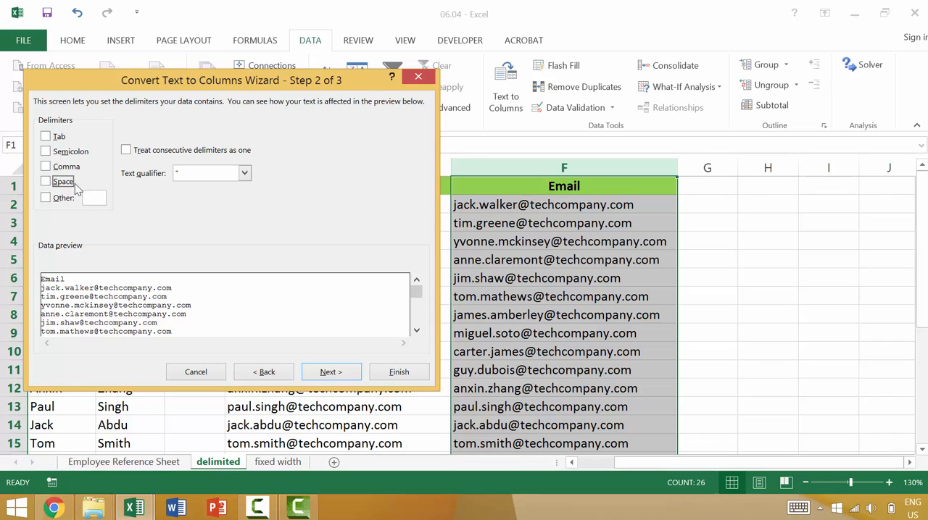
left_click(62, 198)
type(".")
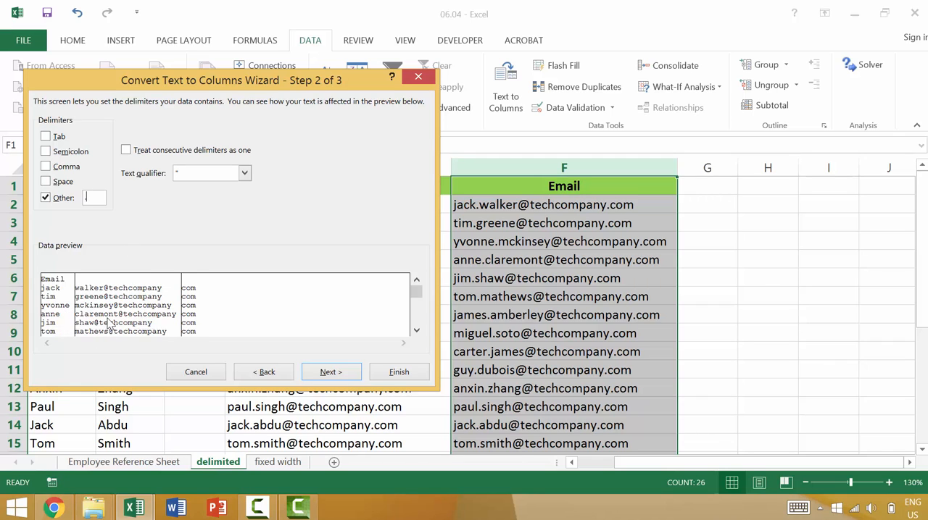
left_click(333, 373)
left_click(398, 372)
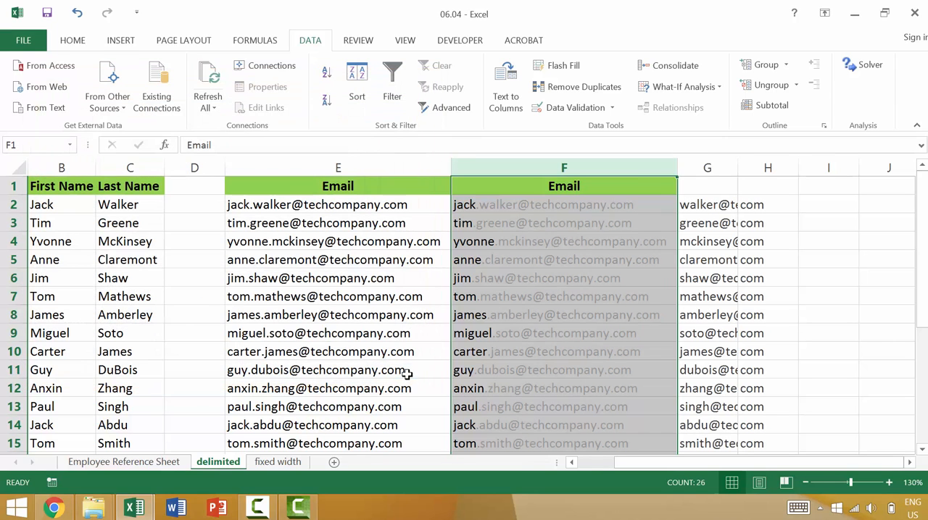
Rename the header of column F to First Name
left_click(566, 200)
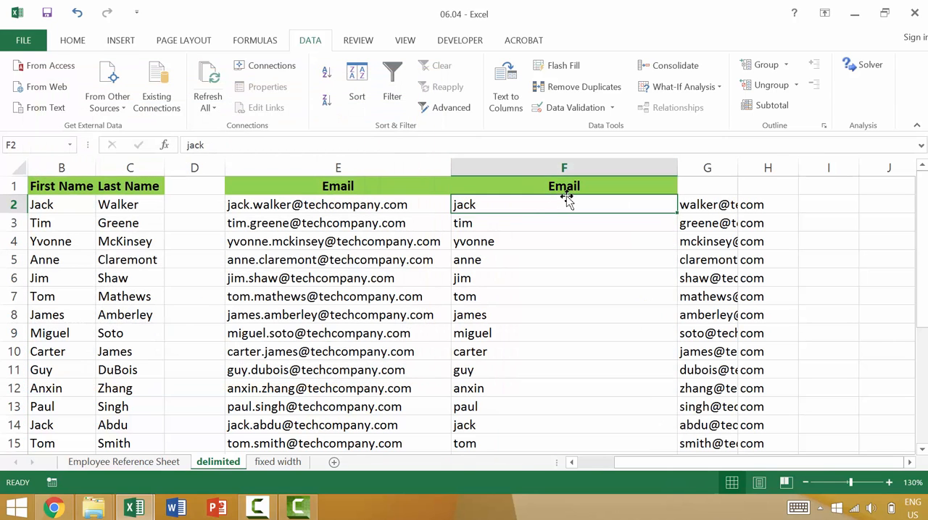
type("Fir")
key("Escape")
key("Up")
type("First")
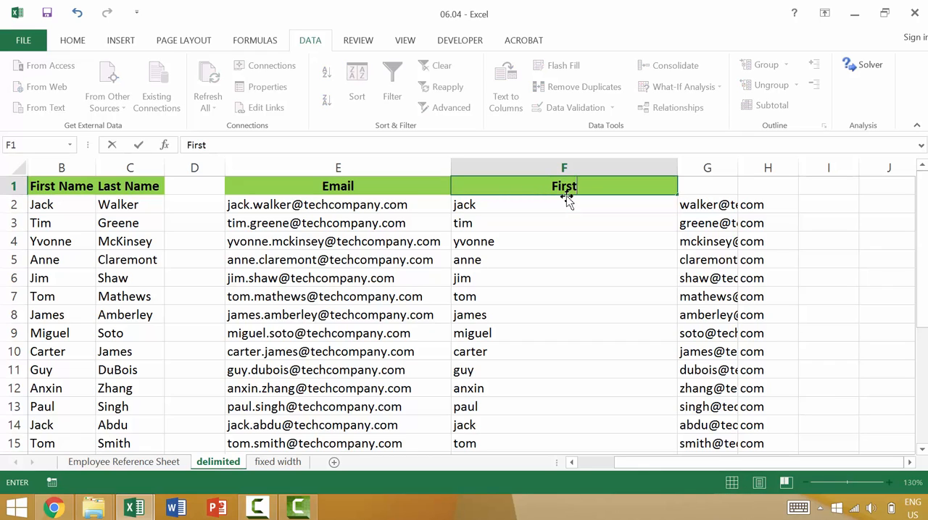
type(" Name")
key("Tab")
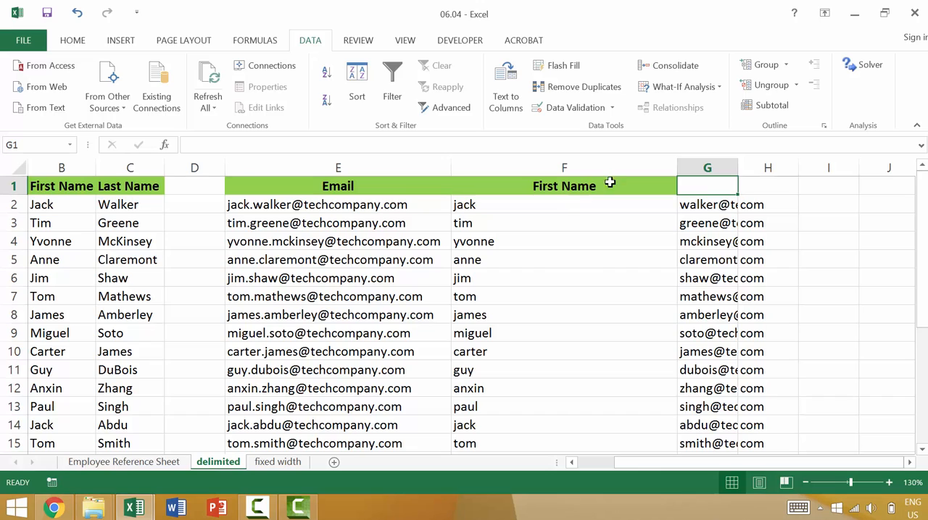
Autofit column G, then split it at the @ sign using Text to Columns with "@" as the Other delimiter, replacing existing data
double_click(740, 156)
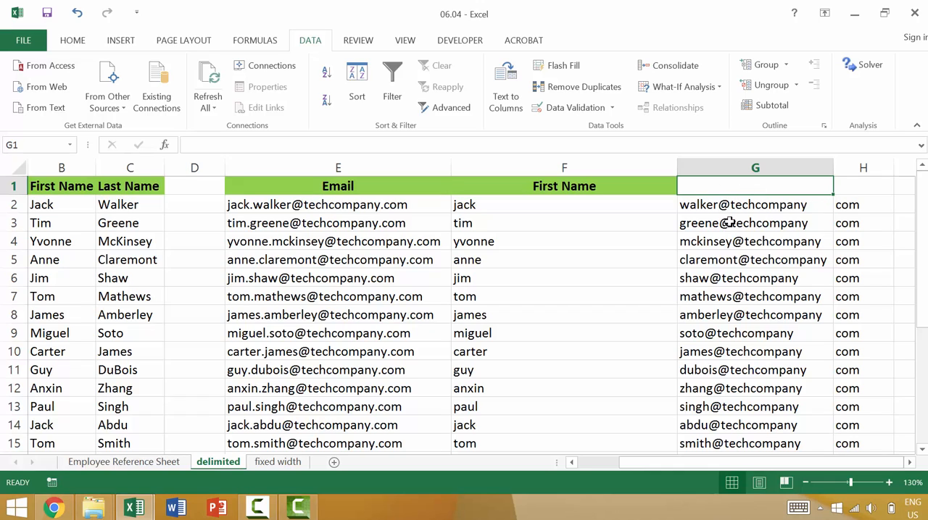
left_click(732, 166)
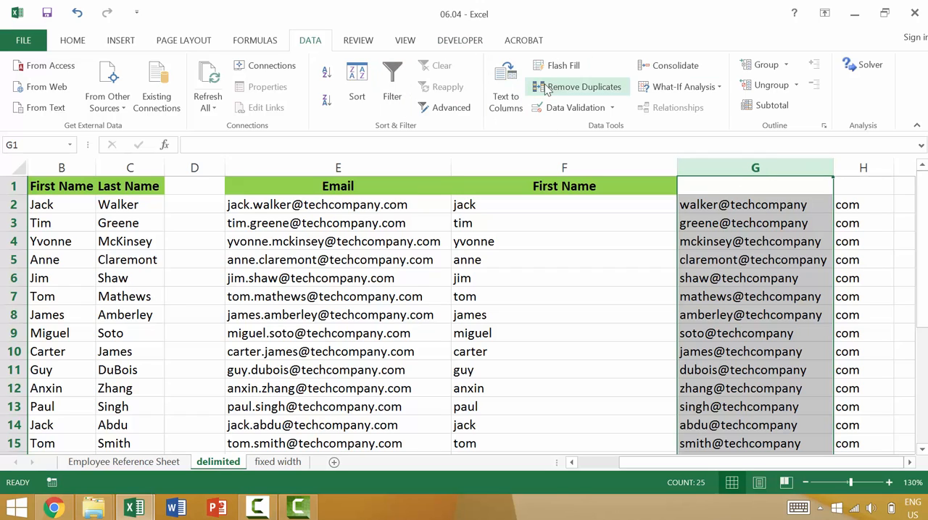
left_click(509, 85)
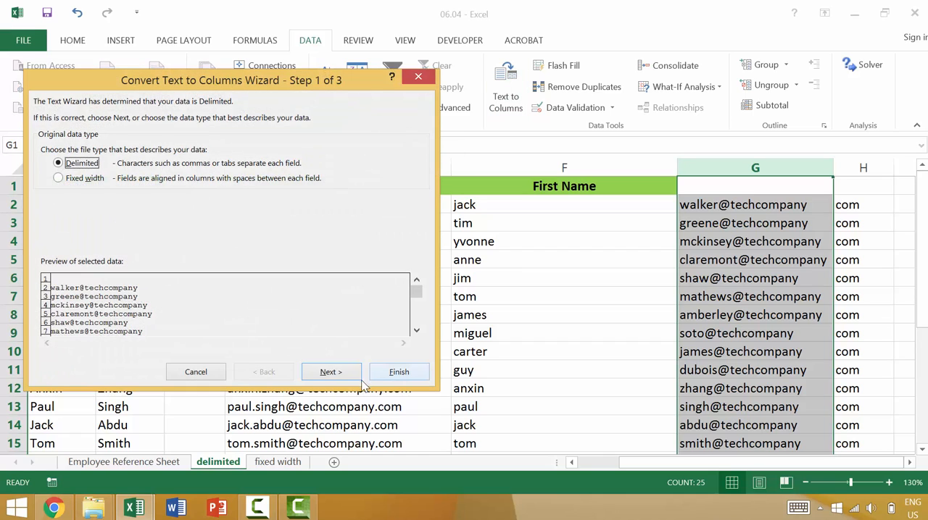
left_click(337, 373)
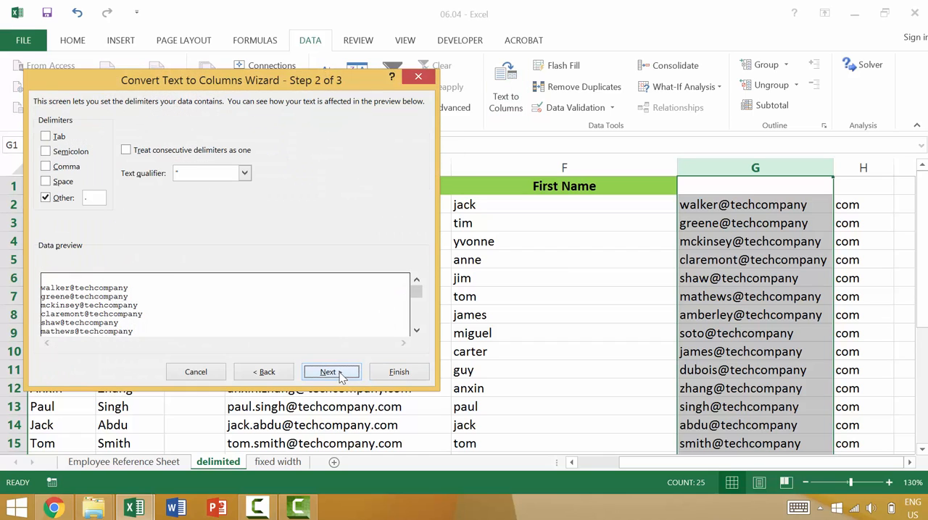
left_click(90, 200)
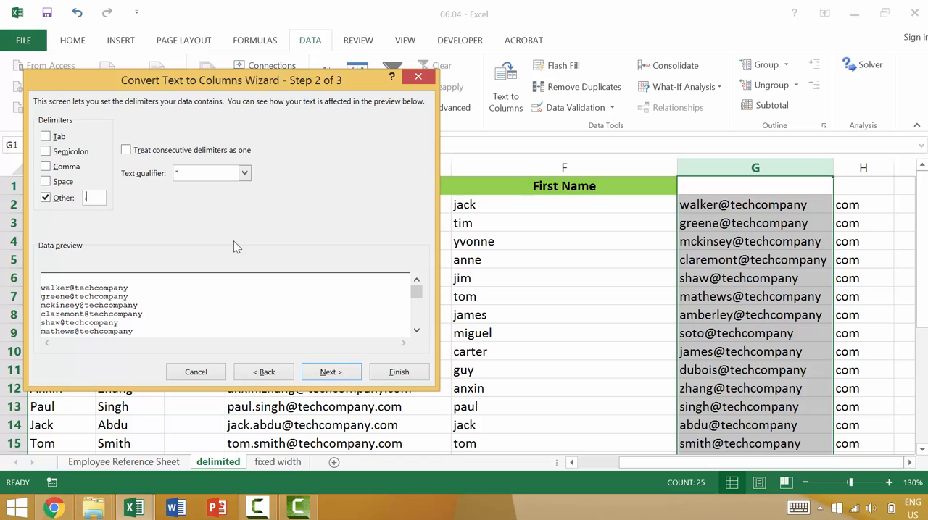
type("@")
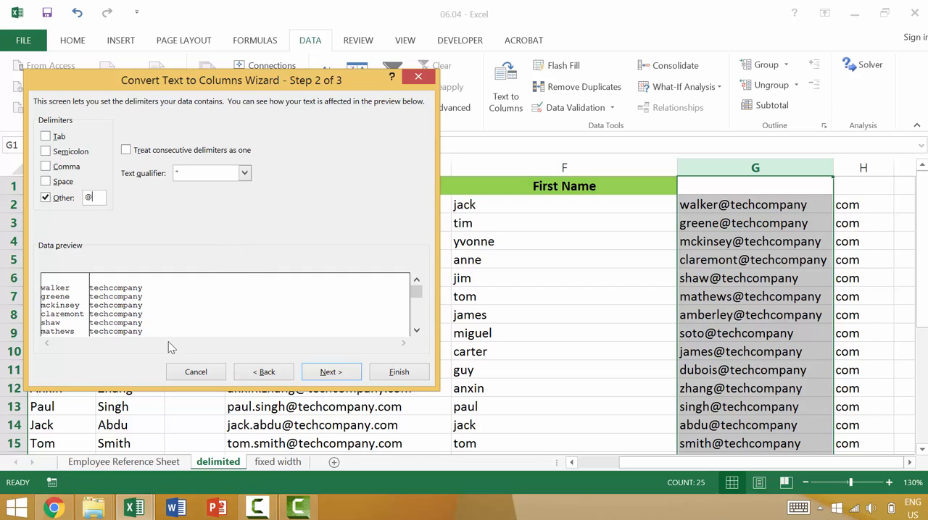
left_click(334, 372)
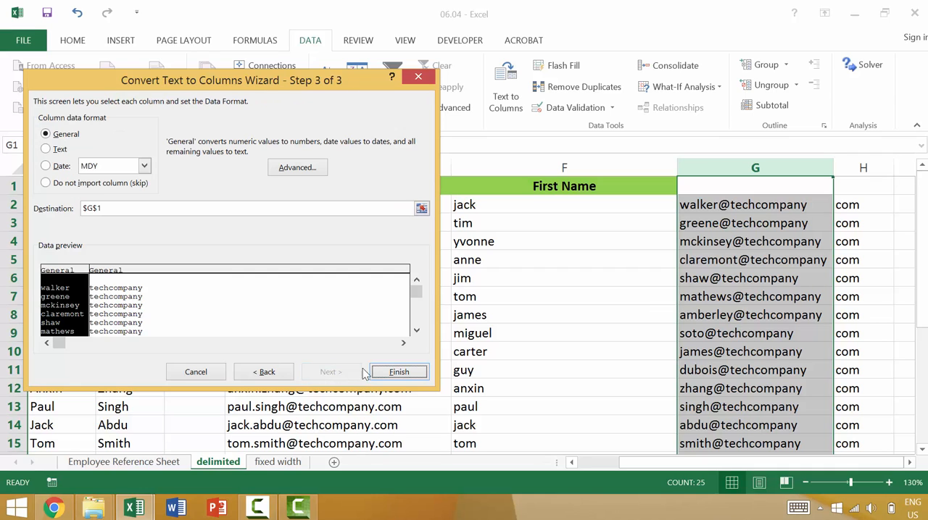
left_click(394, 373)
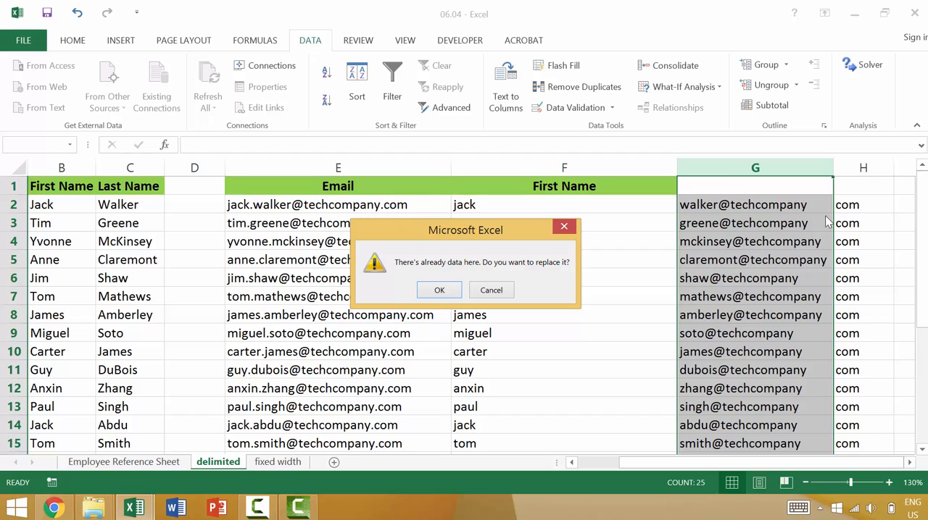
left_click(442, 292)
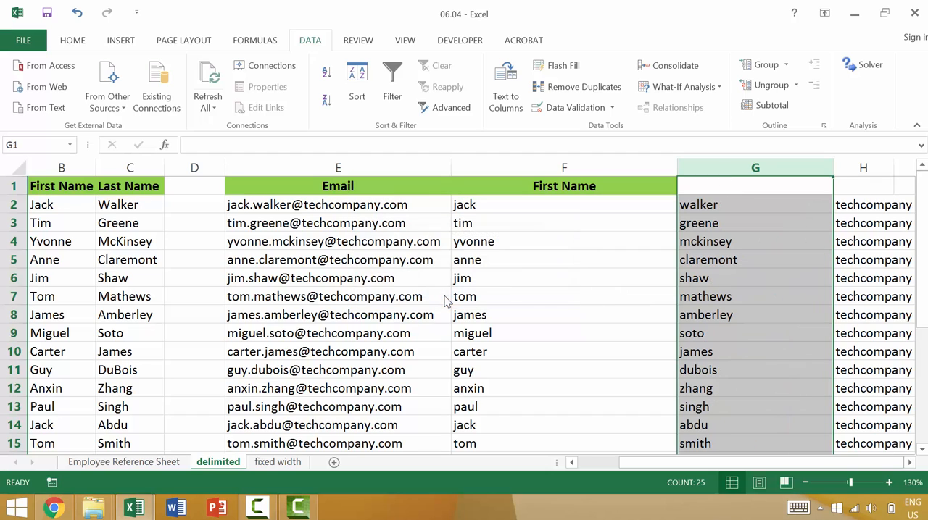
Clear the domain values from column H
scroll(797, 212, "down", 1, "ctrl")
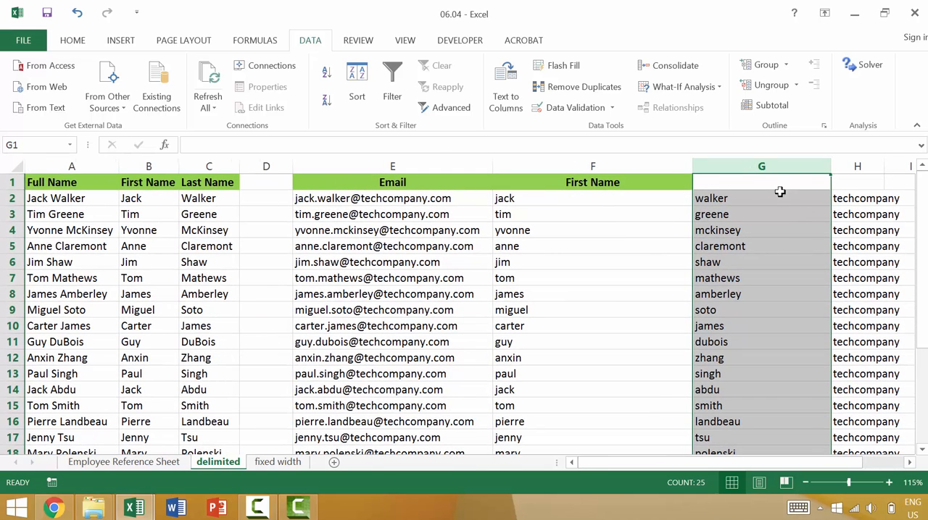
left_click_drag(777, 192, 775, 197)
key("Right")
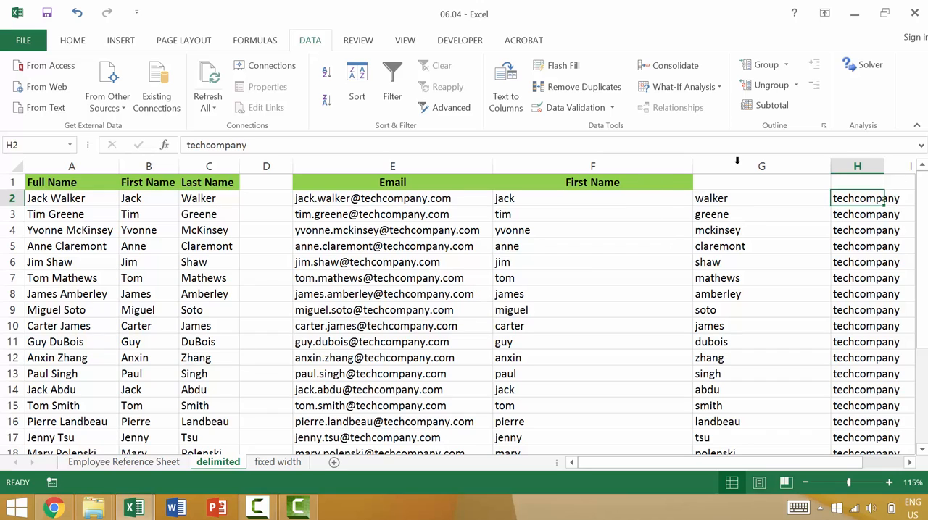
left_click(857, 161)
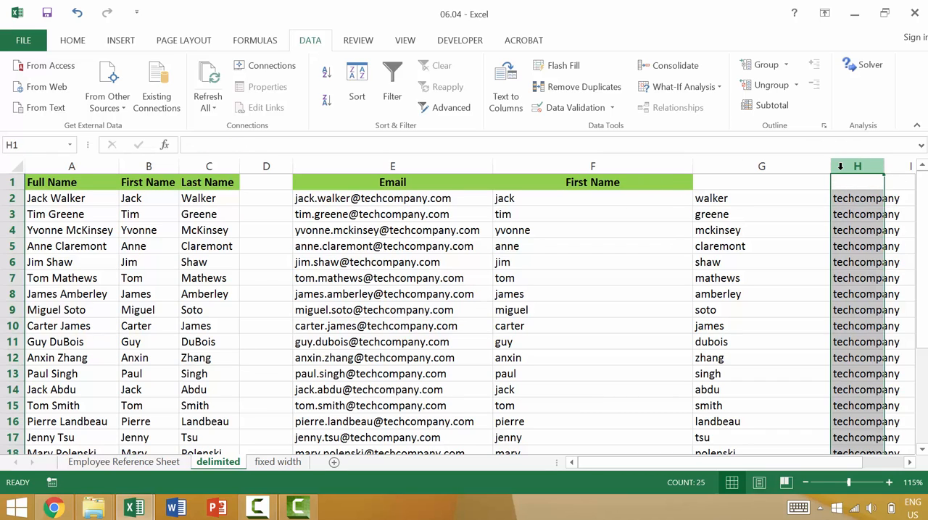
key("Delete")
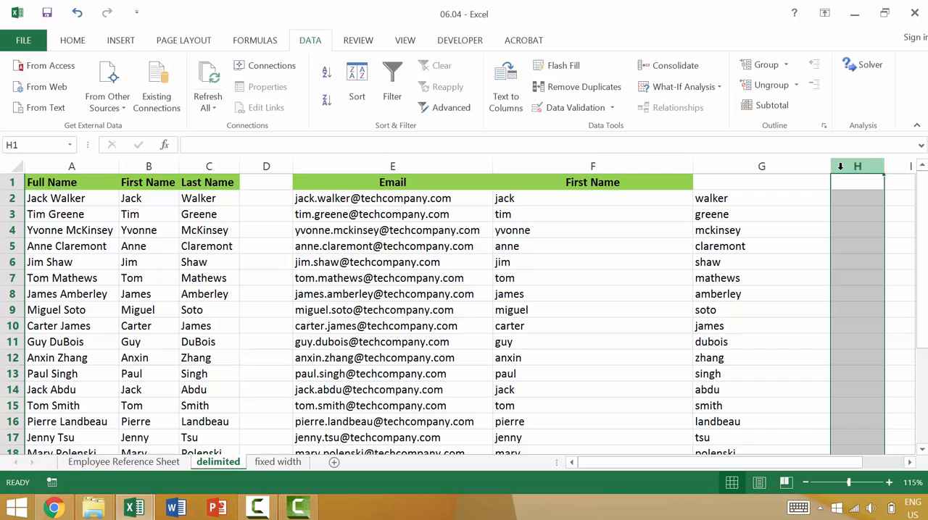
Enter Last Name as the header of column G
left_click(736, 184)
type("Last MN")
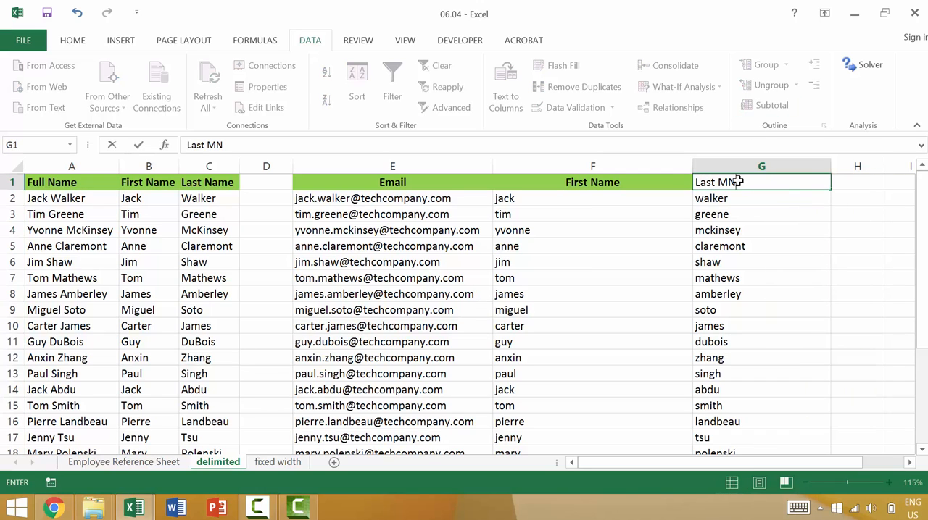
key("BackSpace")
key("BackSpace")
type("Name")
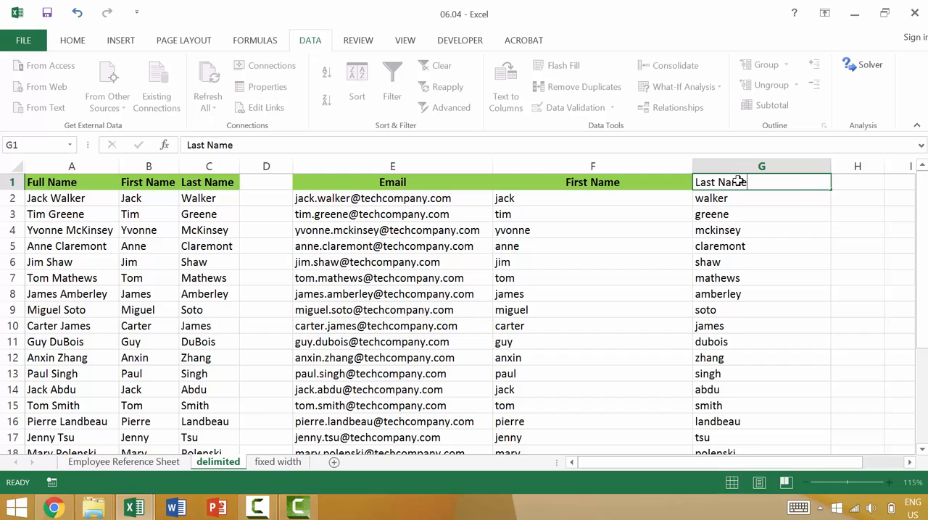
key("Tab")
Copy the First Name header's formatting onto the Last Name header with the Format Painter
key("Left")
key("Left")
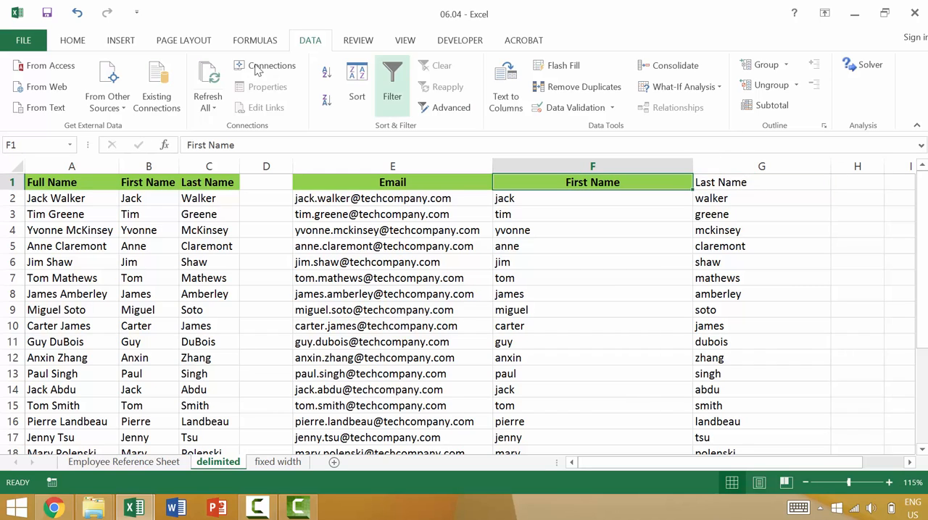
left_click(72, 39)
left_click(53, 107)
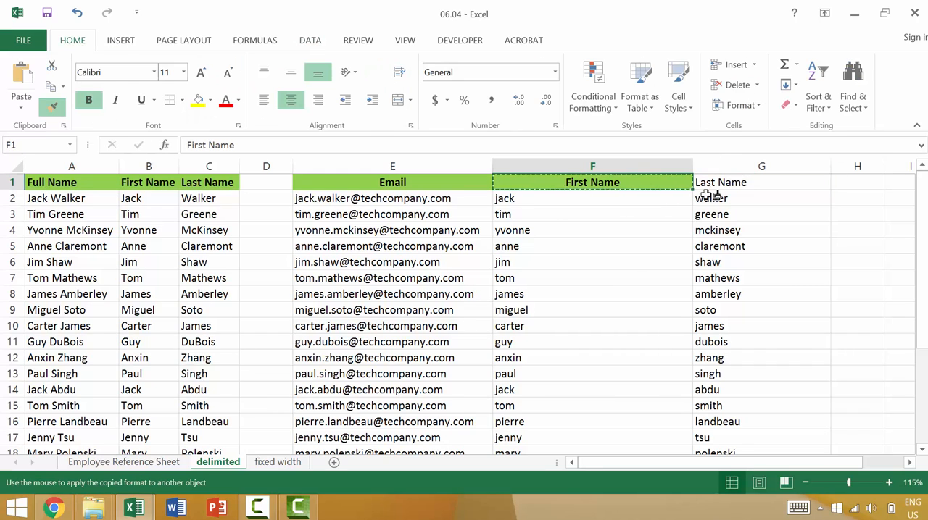
left_click(719, 182)
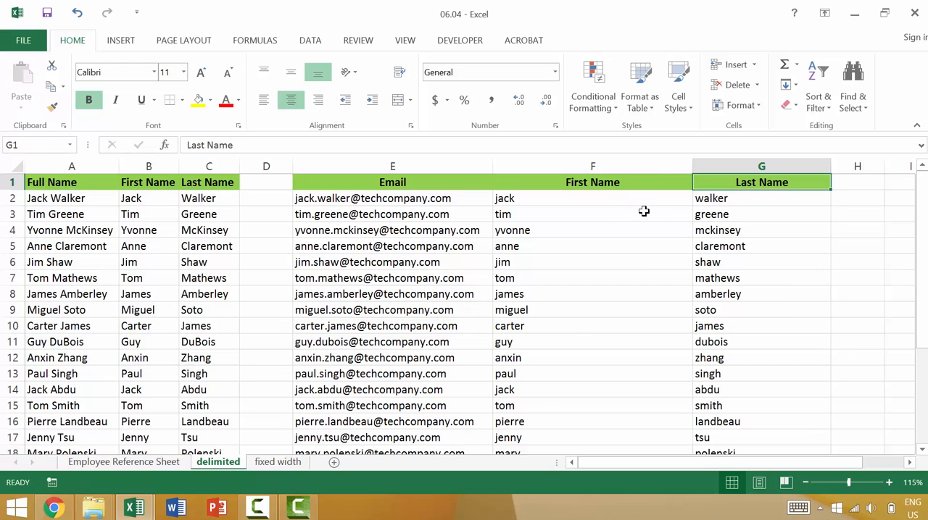
Copy the Full Name column from the Employee Reference Sheet and paste it over column A of the delimited sheet
scroll(757, 207, "up", 2)
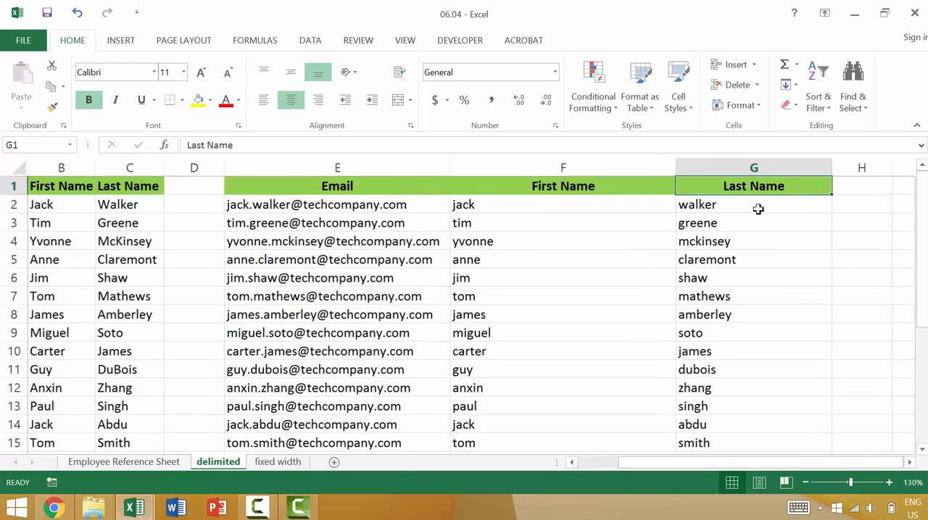
left_click(558, 211)
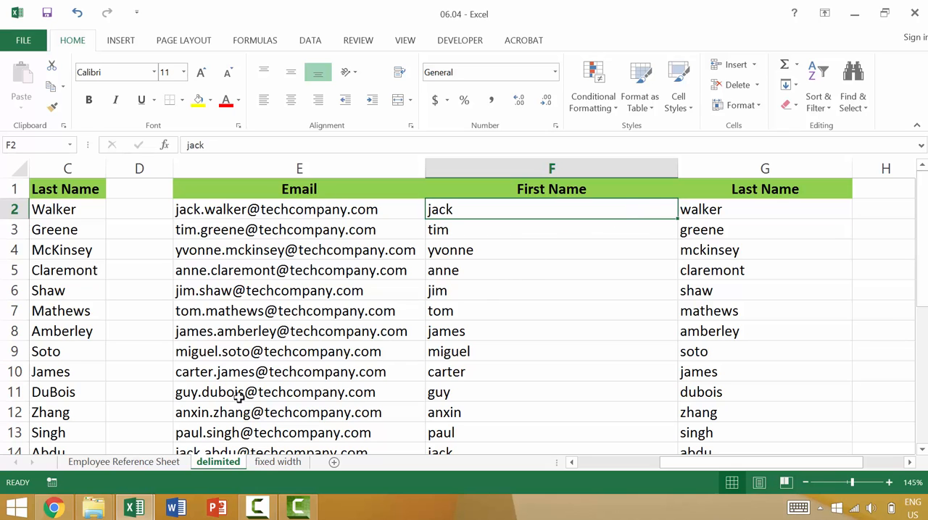
left_click(169, 464)
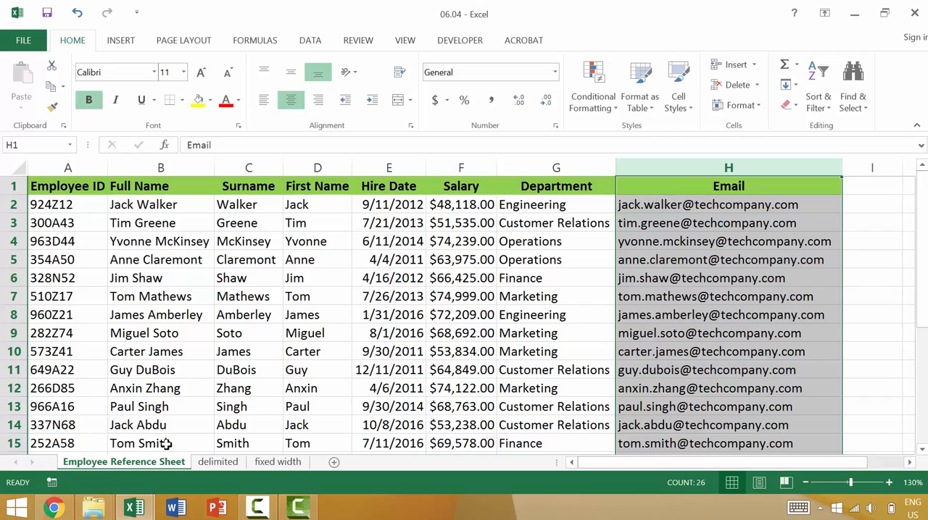
left_click(322, 45)
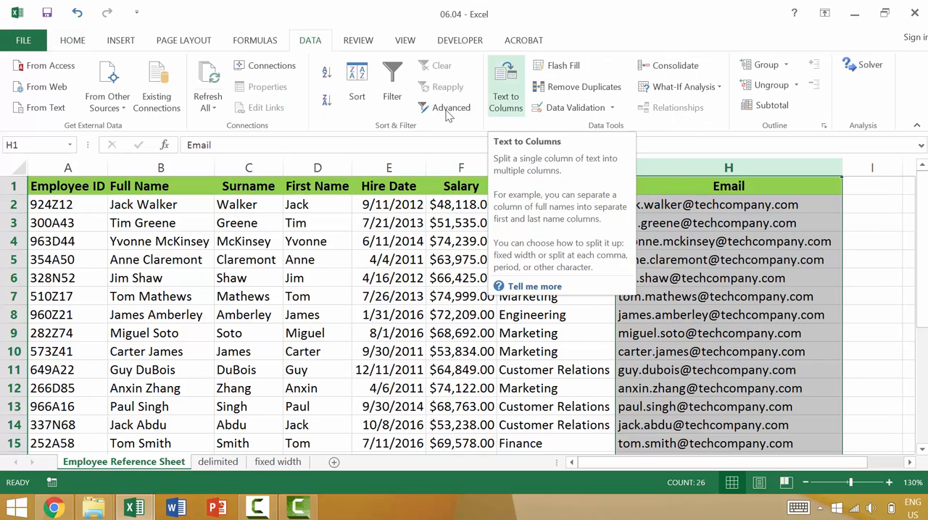
left_click(175, 171)
key("ctrl+c")
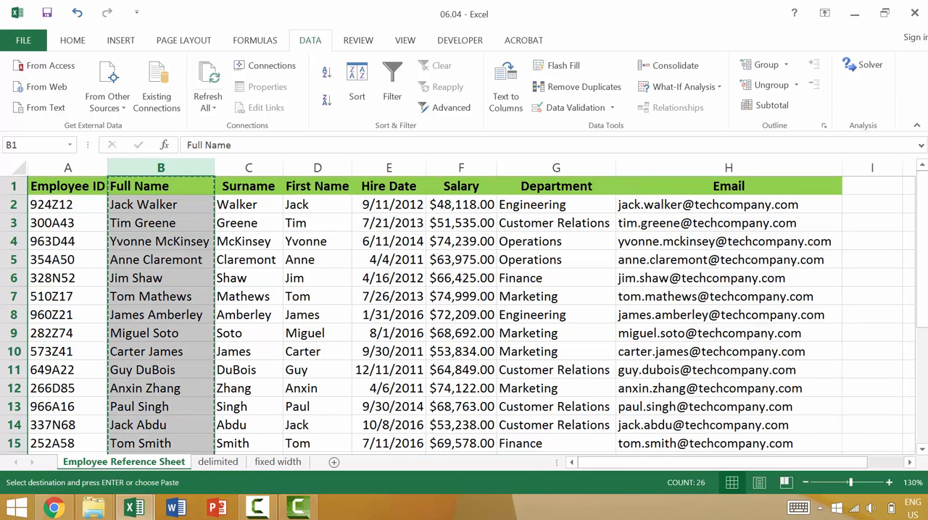
left_click(218, 462)
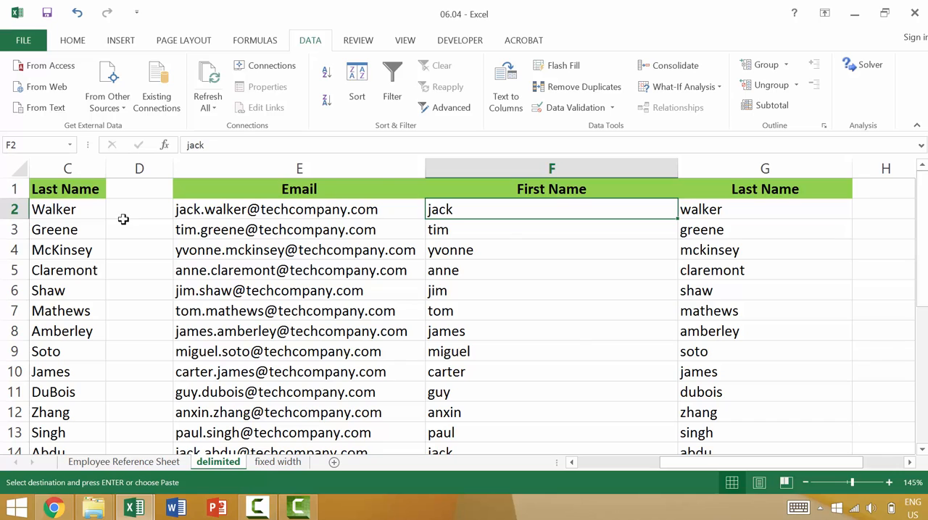
key("ctrl+Home")
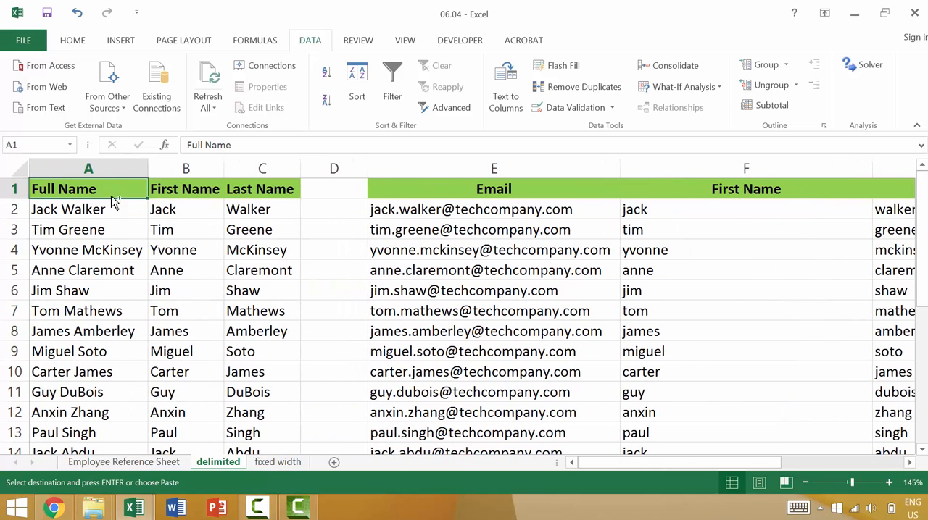
key("ctrl+v")
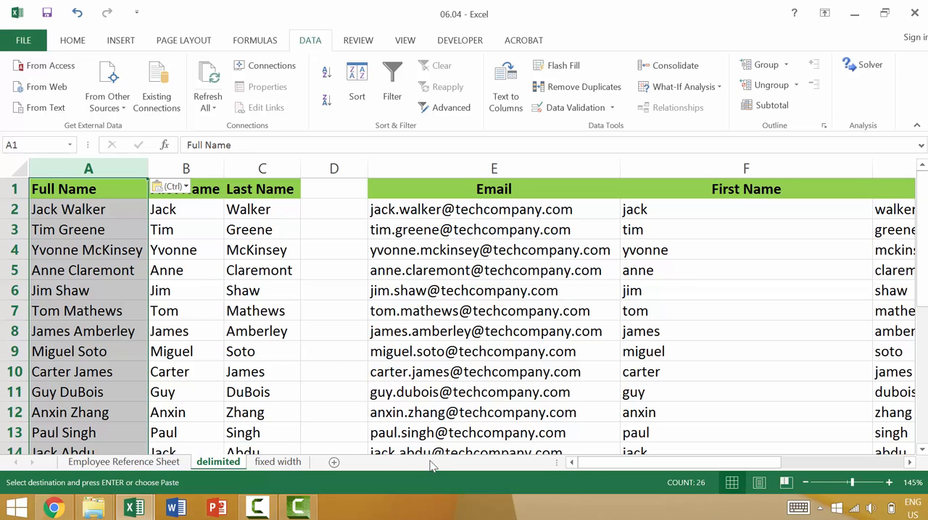
Copy the Email column from the Employee Reference Sheet and paste it over column E of the delimited sheet
left_click(183, 465)
left_click(681, 173)
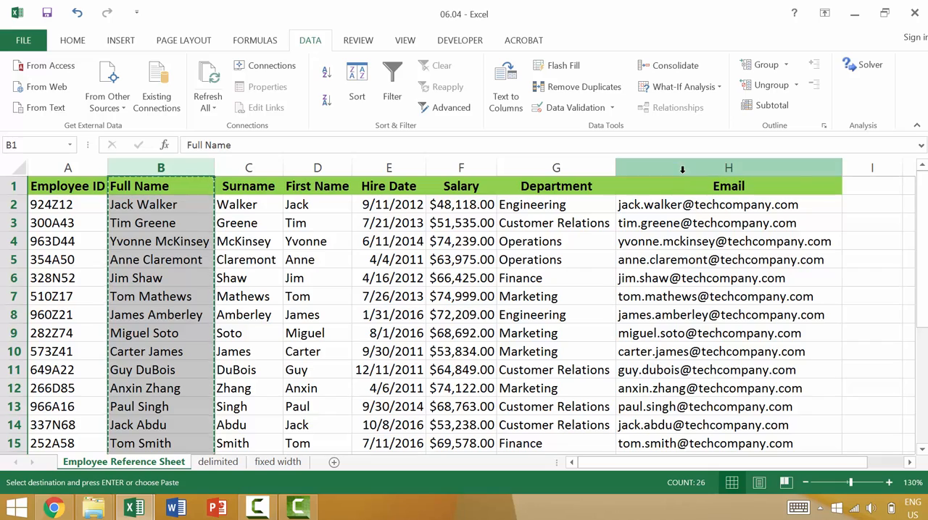
key("ctrl+c")
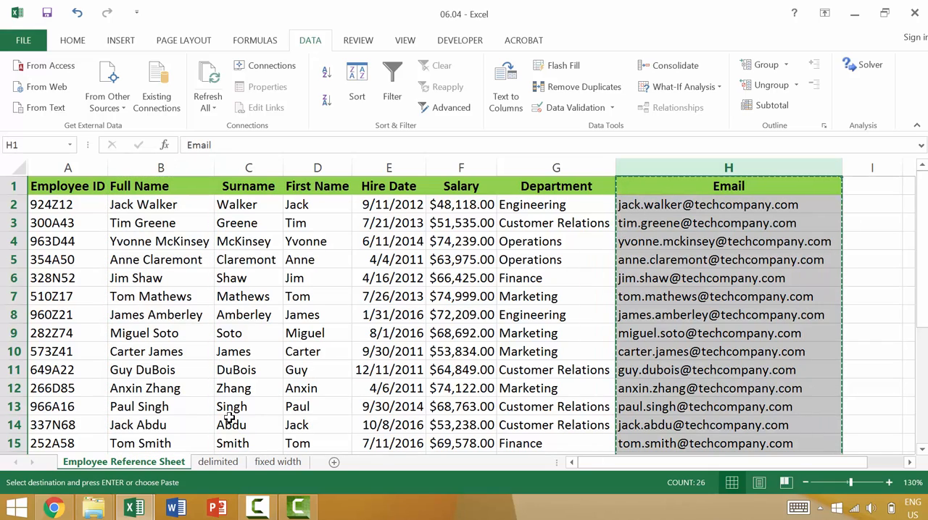
left_click(217, 464)
left_click(494, 168)
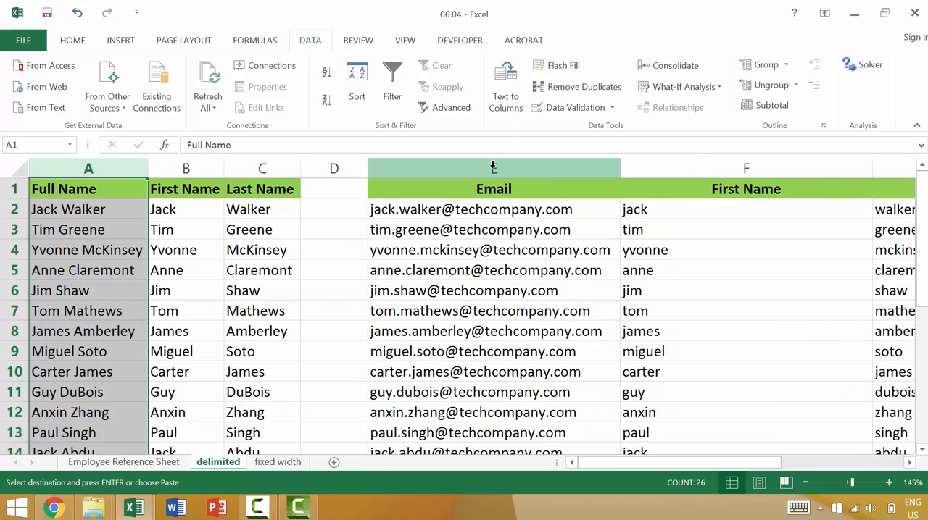
key("ctrl+v")
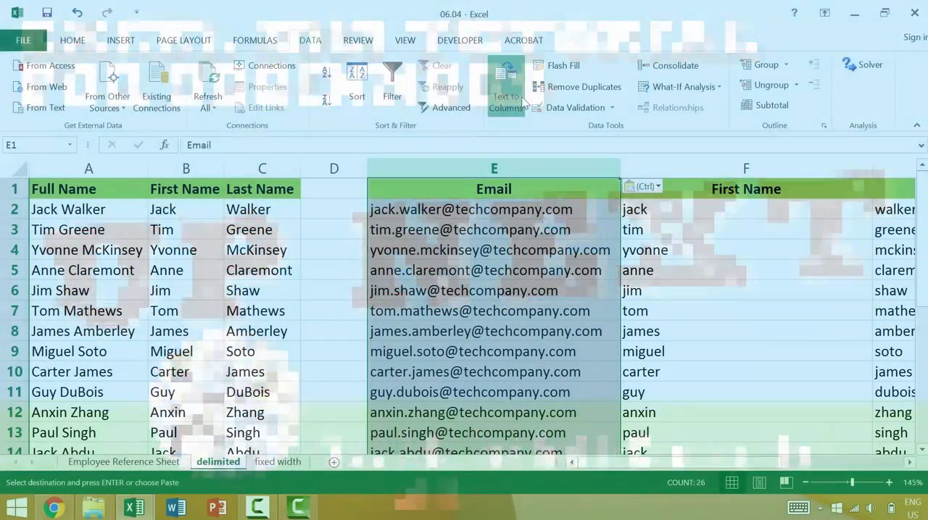
Open the Text to Columns wizard for the Email column
left_click(522, 101)
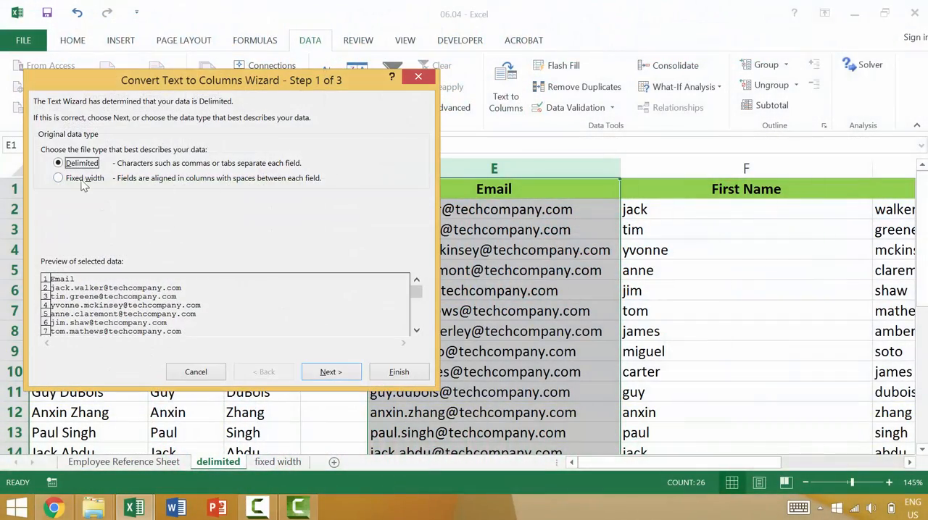